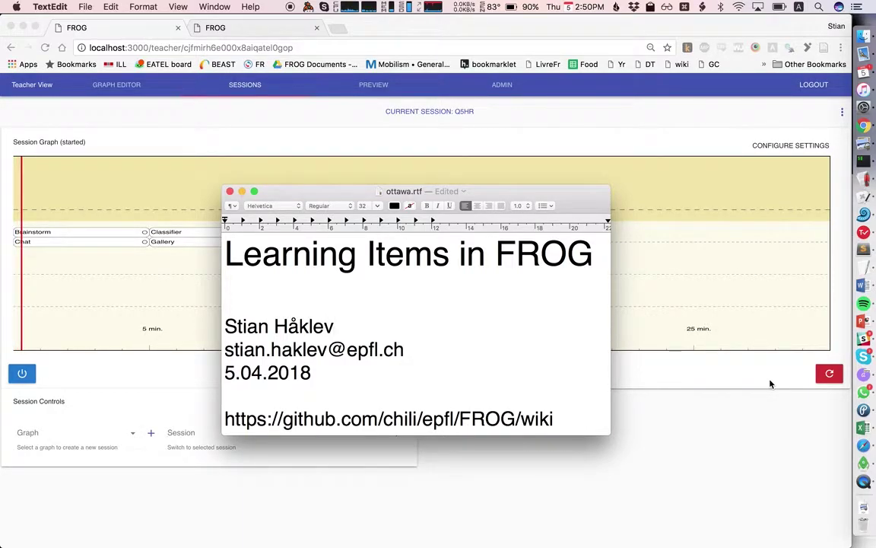
Switch to Chrome and advance the session to its first activity in the projector view
click(652, 395)
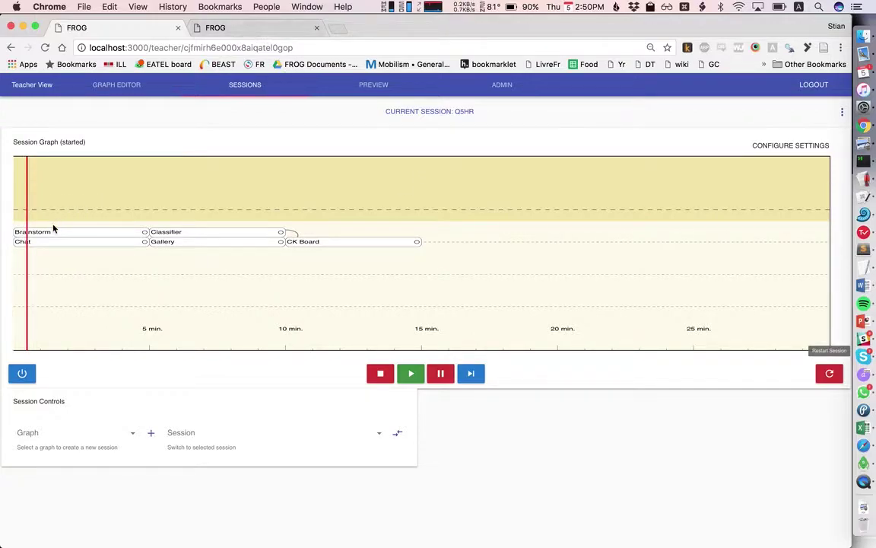
click(246, 32)
click(695, 85)
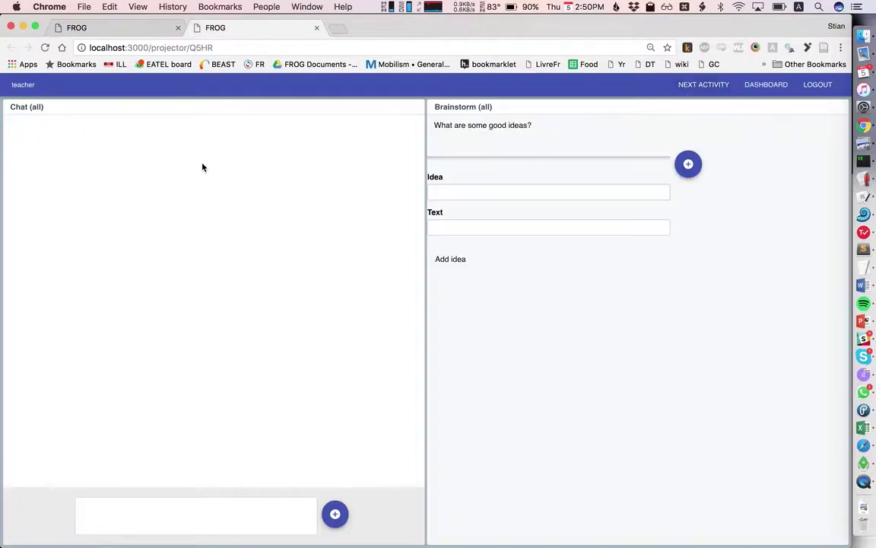
Post the message "Let's you chat" in the teacher's chat
text(Let's you chat)
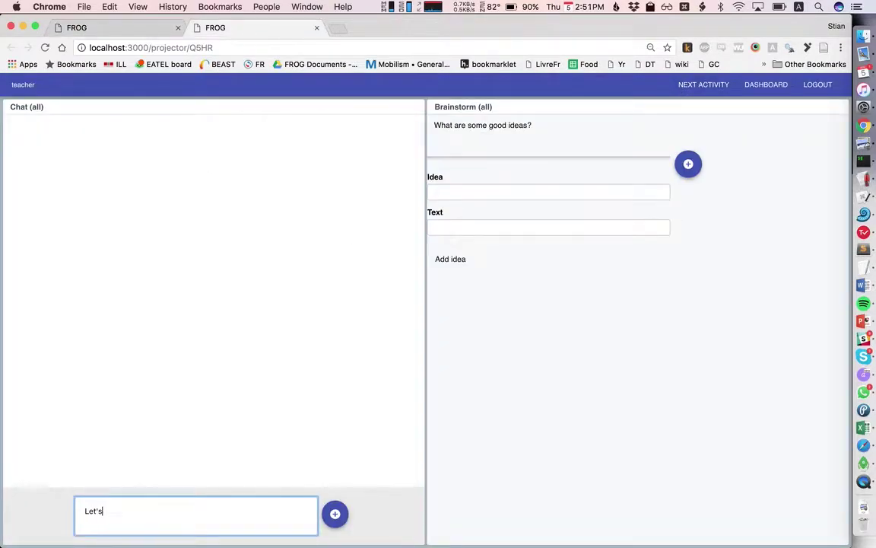
key(Return)
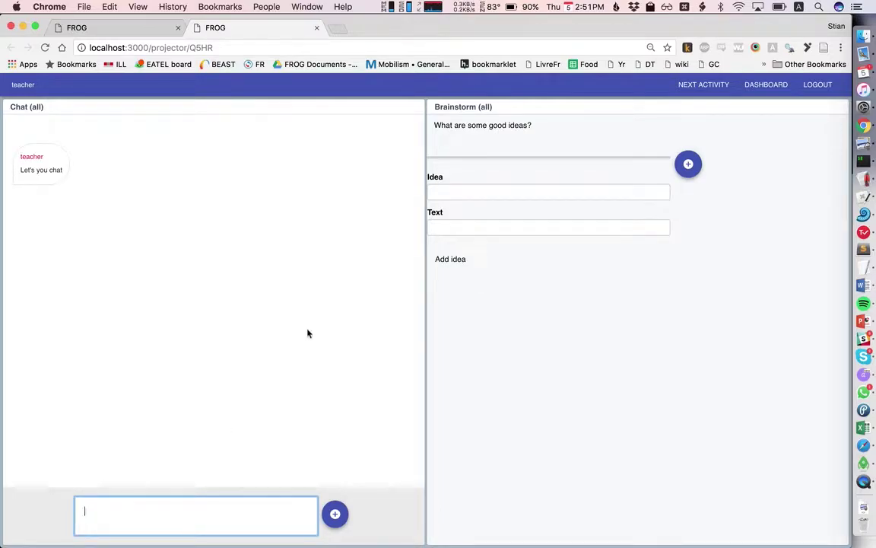
Add an idea titled "Ideas" with the text "Text" to the brainstorm
click(530, 178)
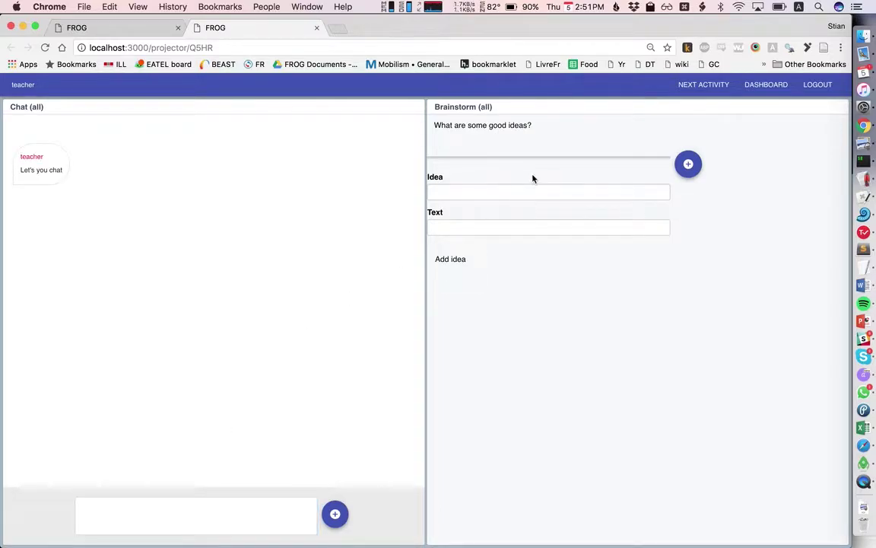
click(541, 190)
text(Ideas)
key(Tab)
text(Te)
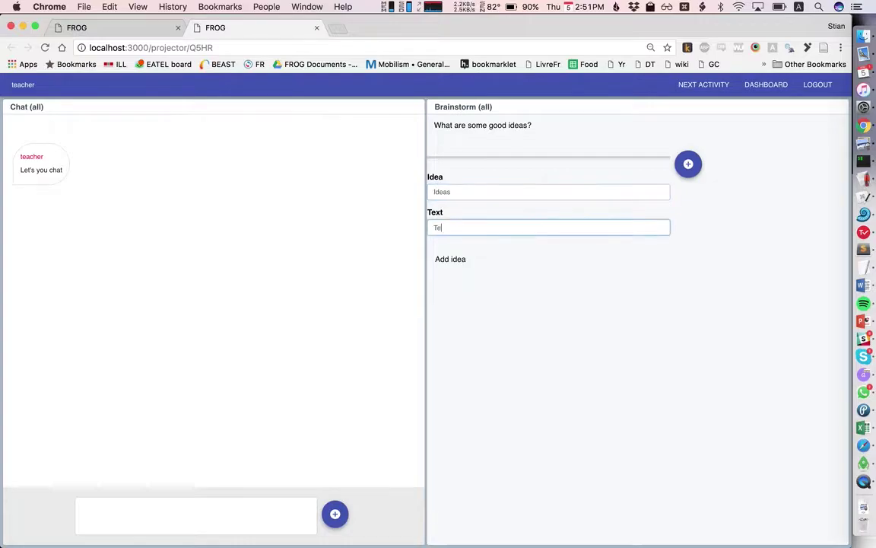
text(xt)
key(Return)
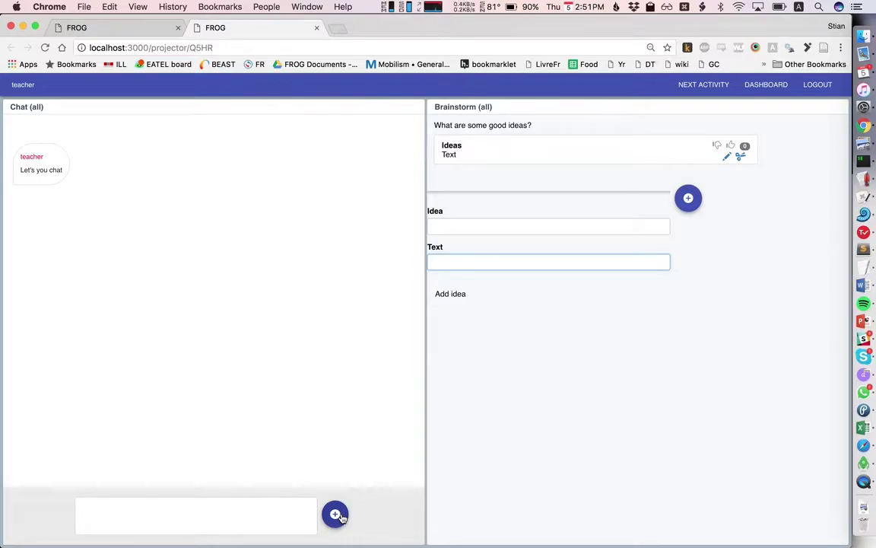
Upload the file 1-s2.0-S1747938X16000026-main (1).pdf to the chat as a file item
click(337, 515)
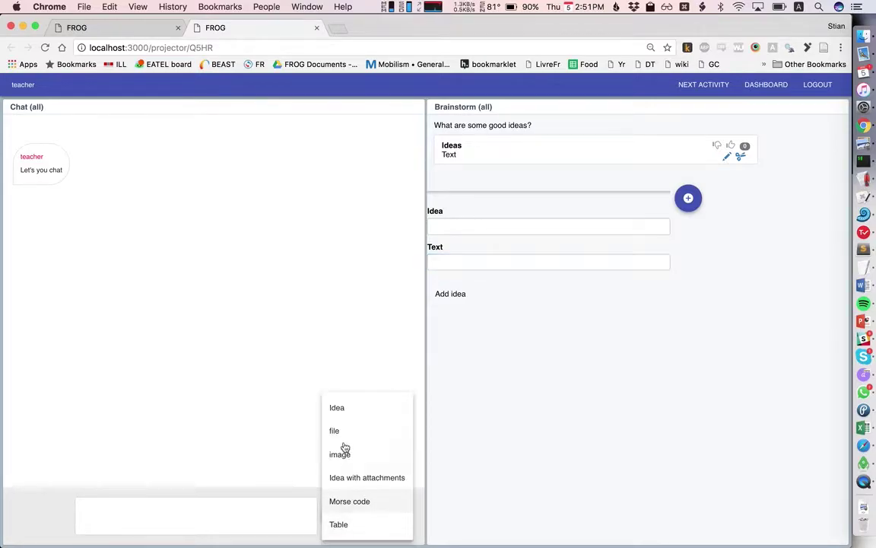
click(357, 440)
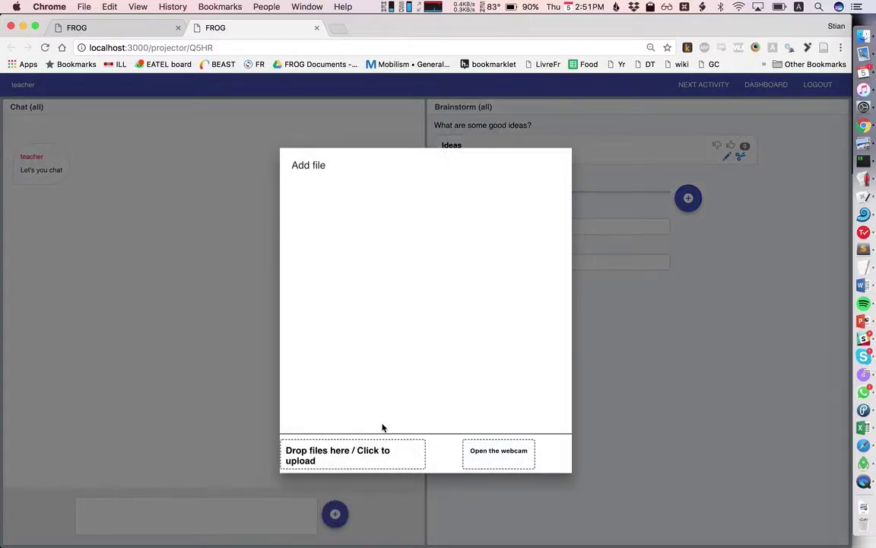
click(390, 461)
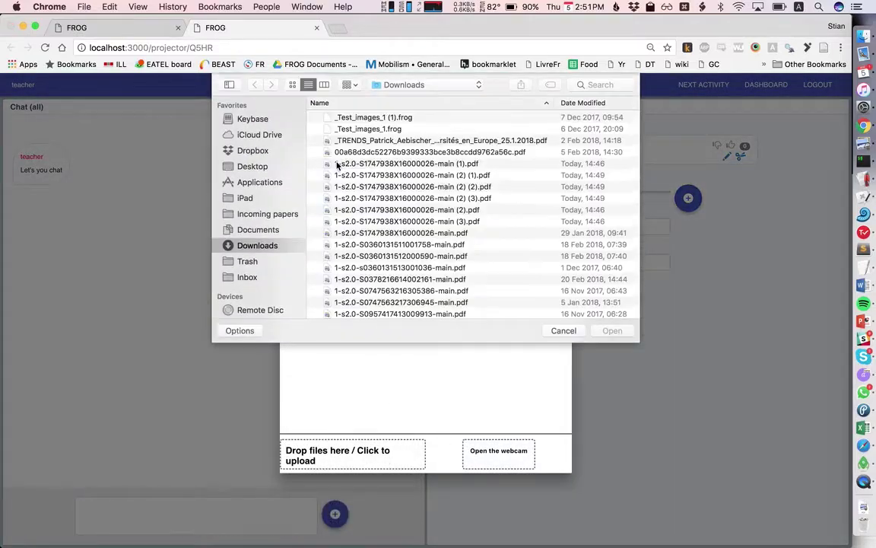
double_click(343, 165)
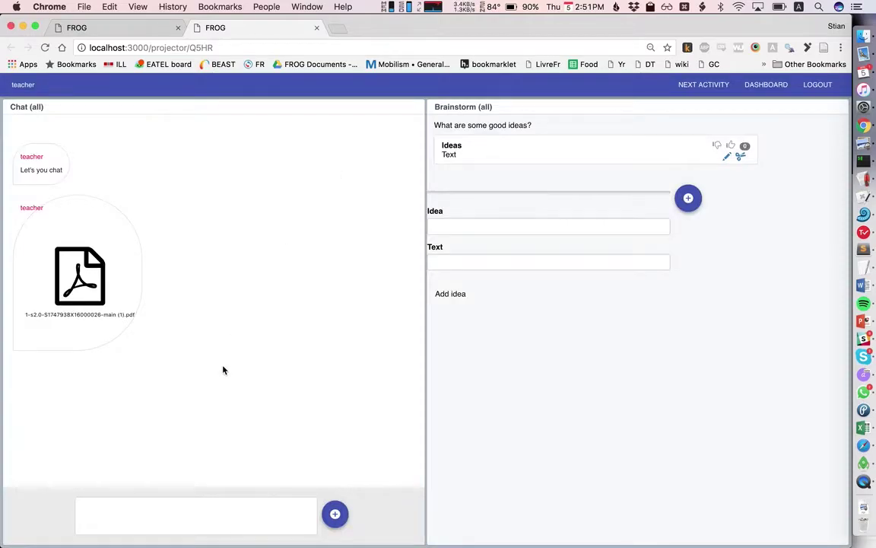
Add a Table item to the chat with C in the sixth row and D in the fourth row of the Choix initial column
click(334, 516)
click(338, 525)
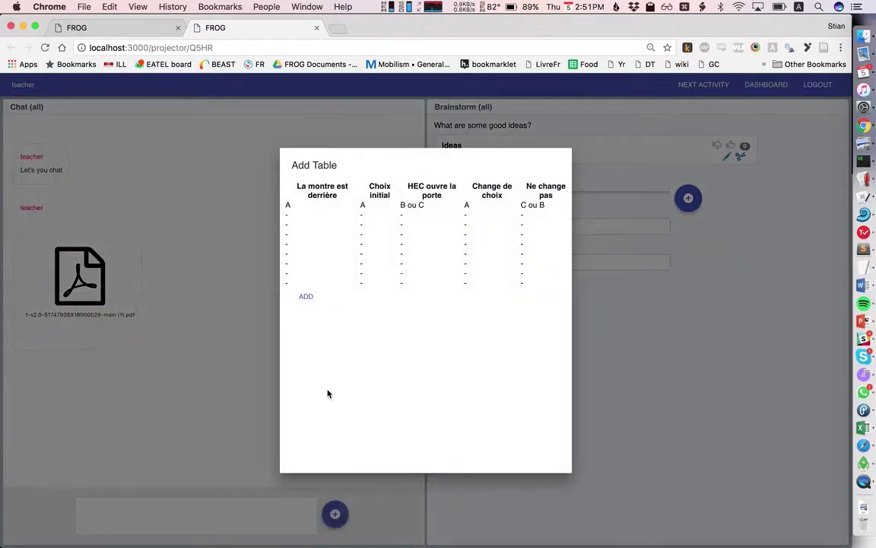
double_click(362, 254)
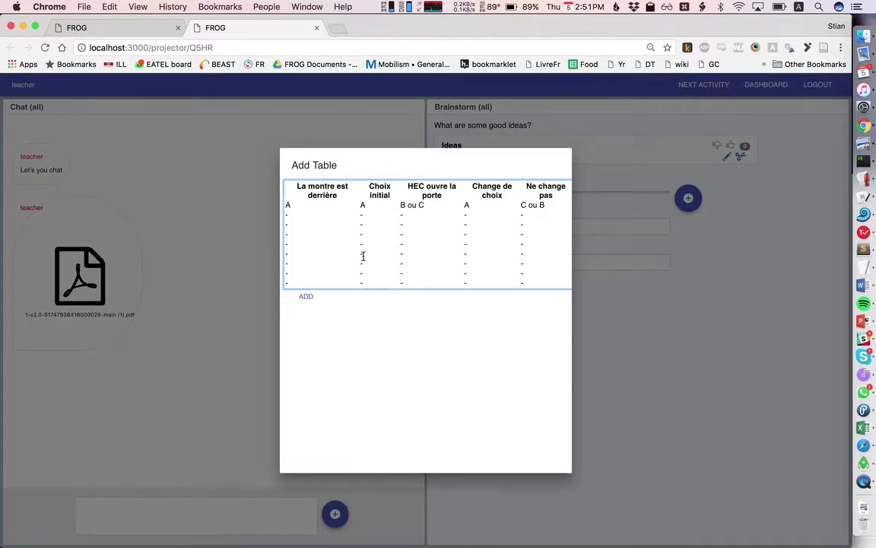
text(c)
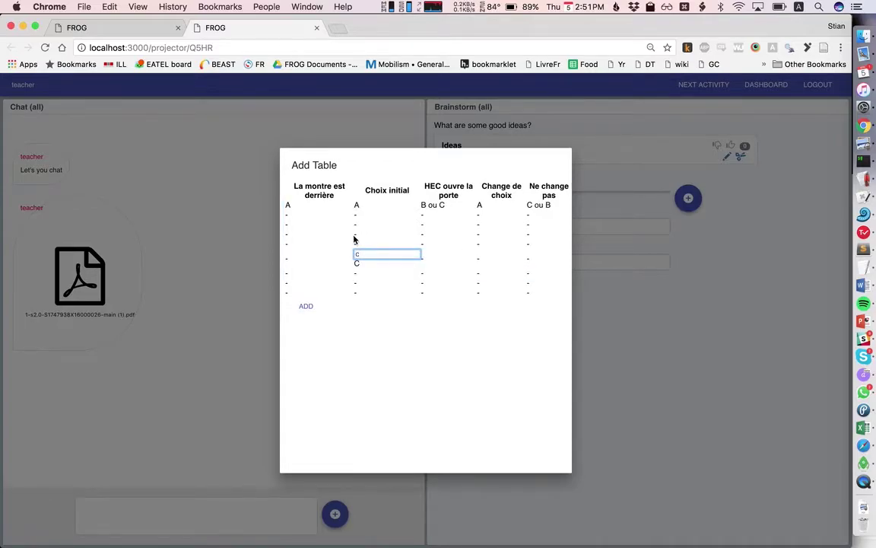
click(353, 238)
double_click(356, 235)
text(D)
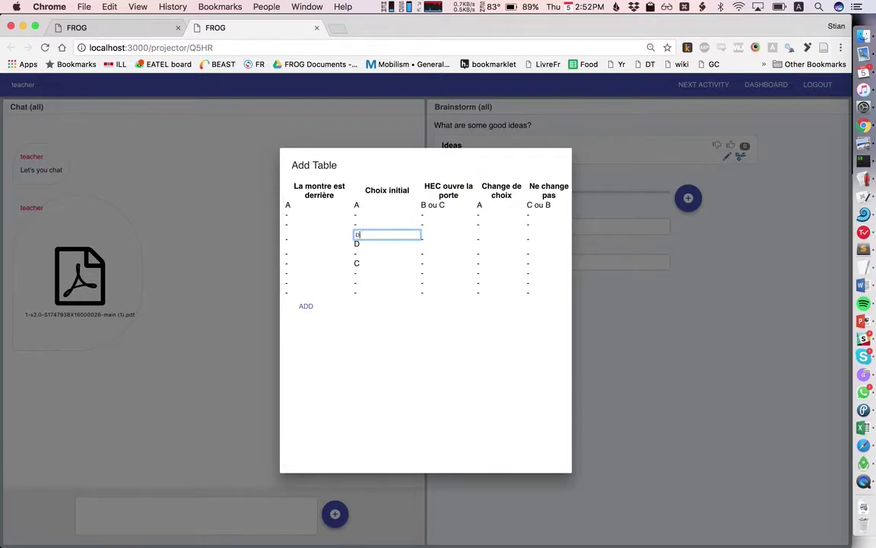
click(308, 306)
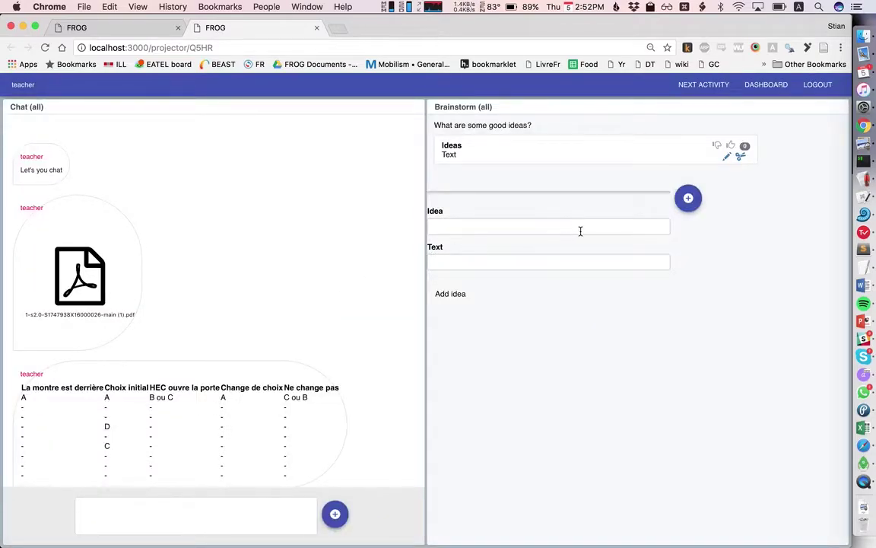
Record a Morse code item for the brainstorm, add it and play its message
click(689, 200)
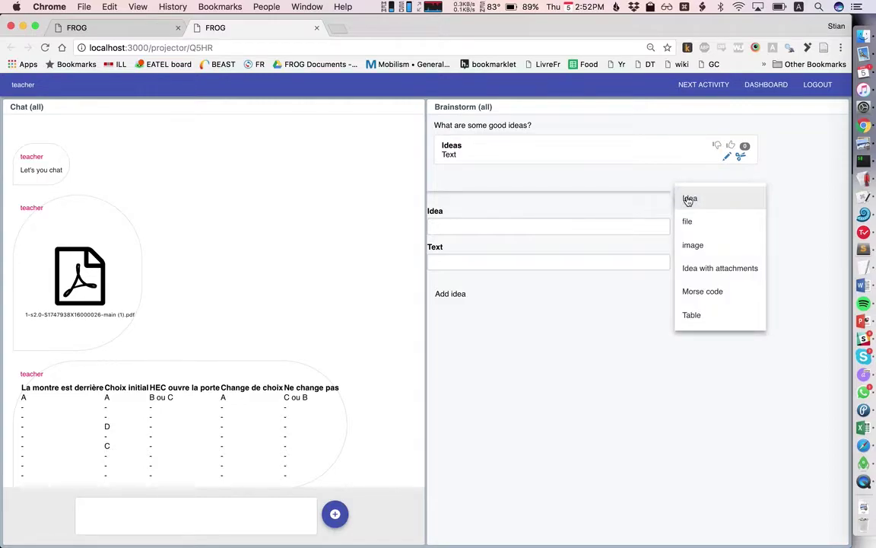
click(704, 291)
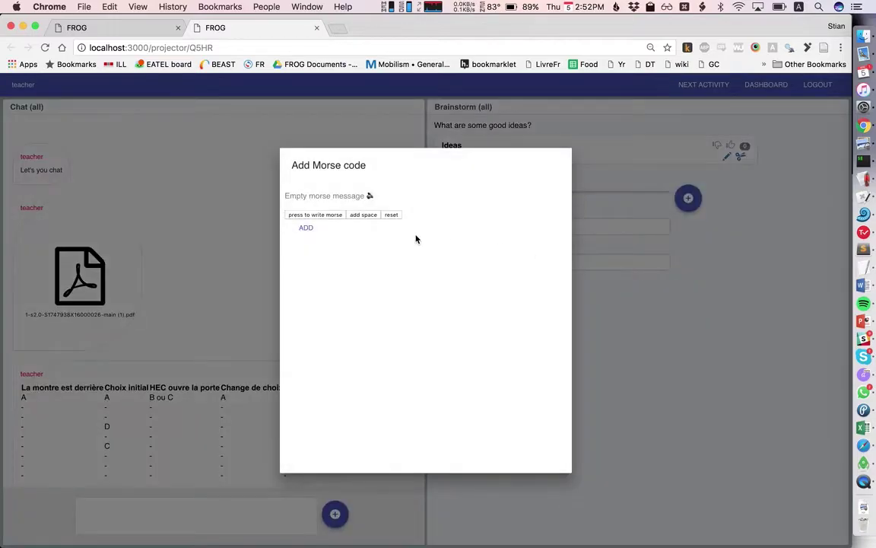
click(326, 216)
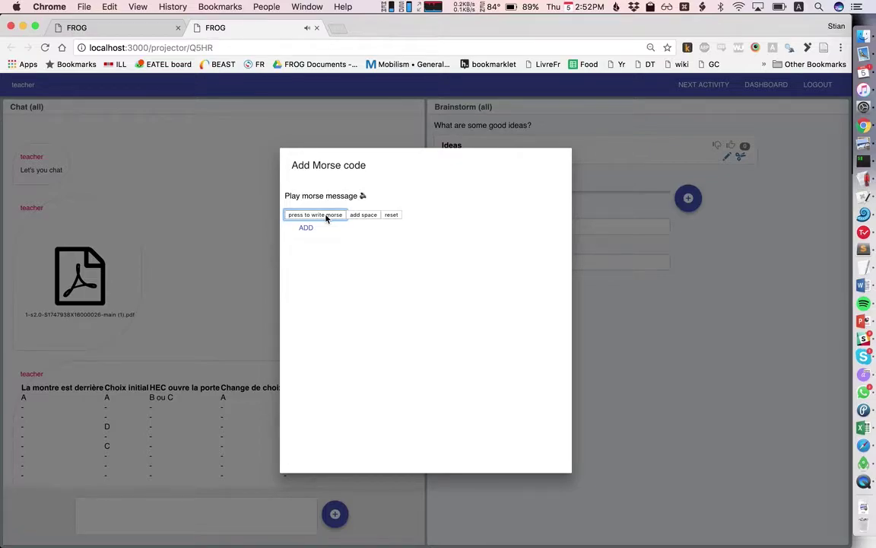
click(307, 229)
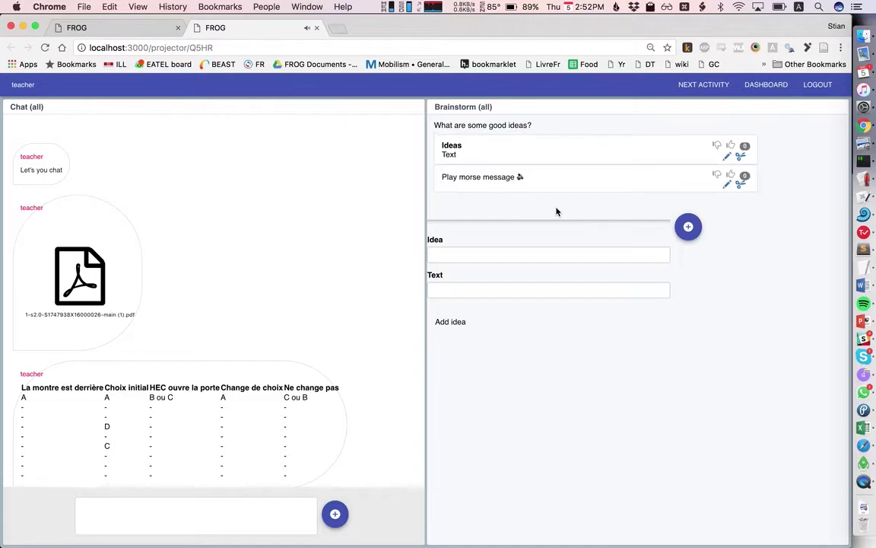
click(521, 177)
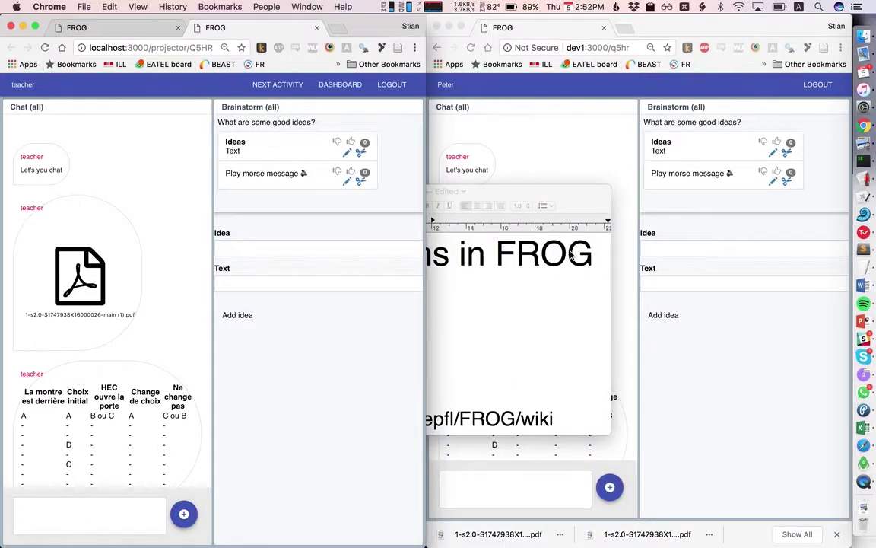
Post the message "Helloback" in the chat from the student's browser window
click(563, 150)
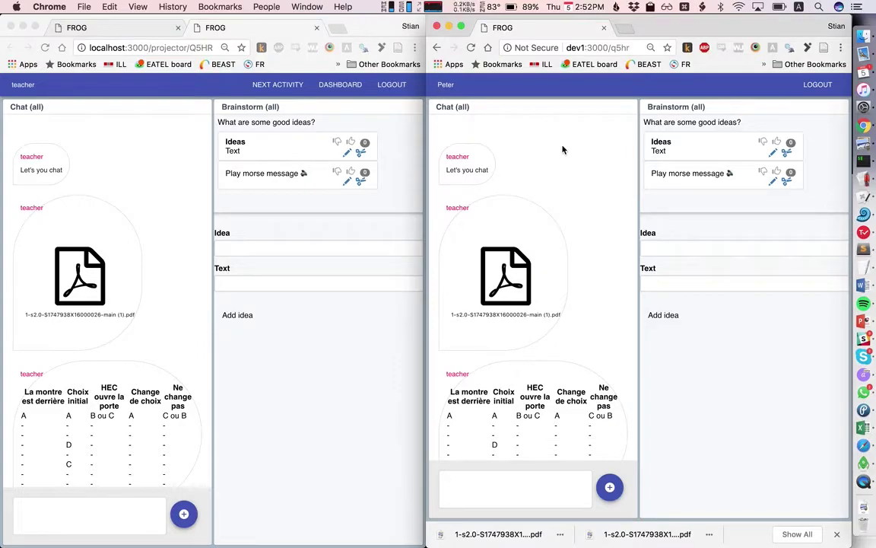
scroll(563, 150, down, 2)
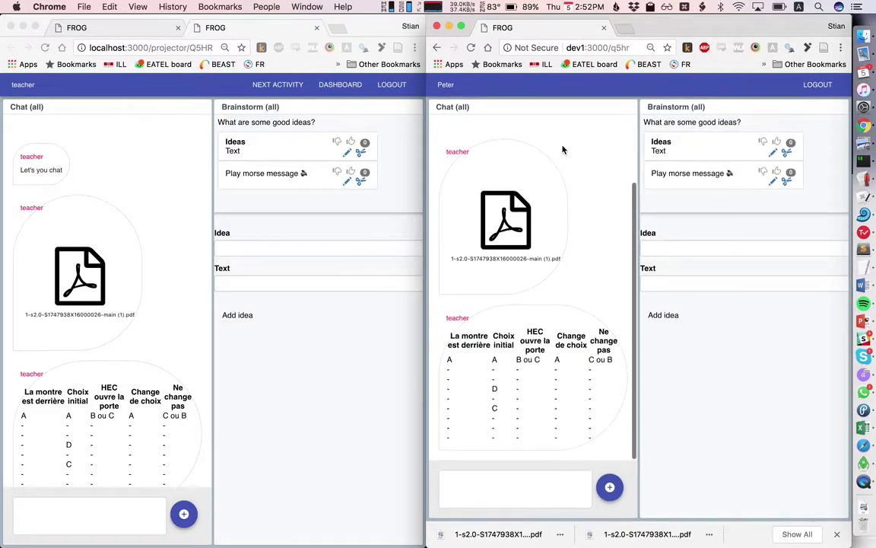
click(518, 473)
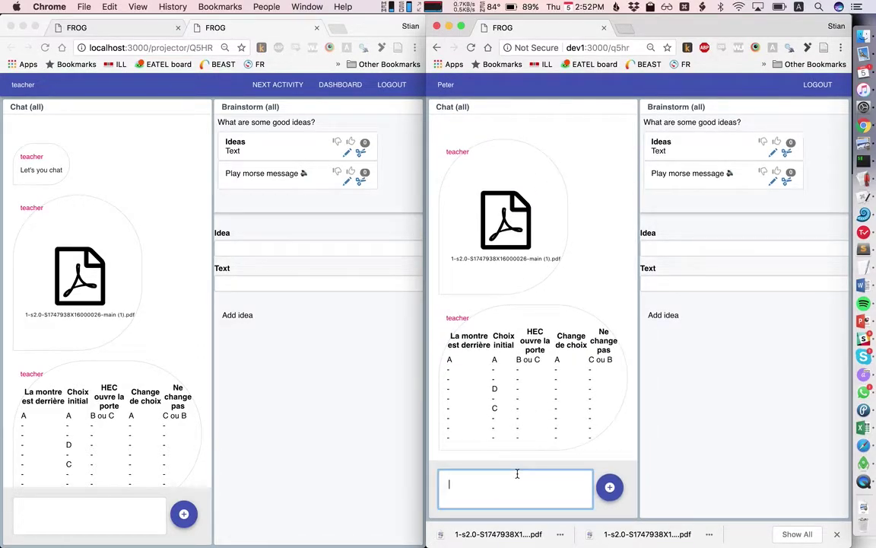
text(Helloback)
key(Return)
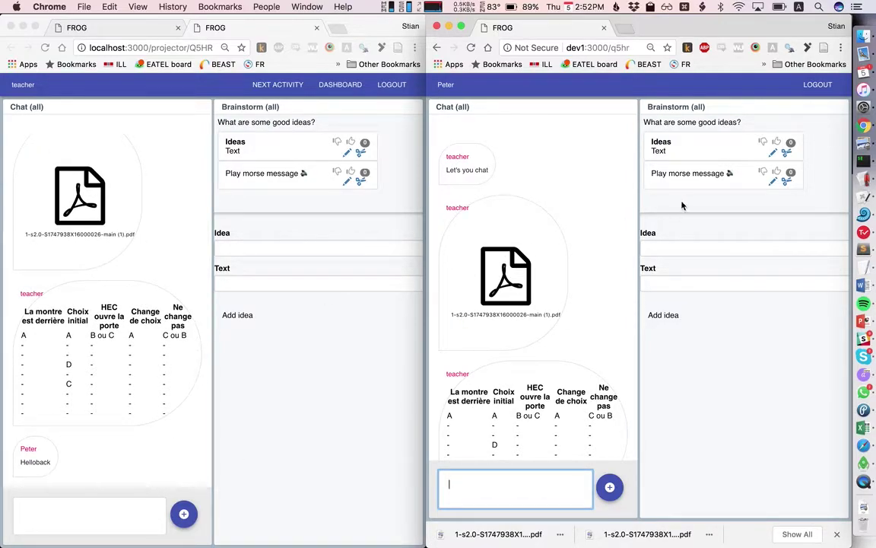
Retitle the first brainstorm idea "Ideas and more ideas" in the student's window and close its editor
click(691, 140)
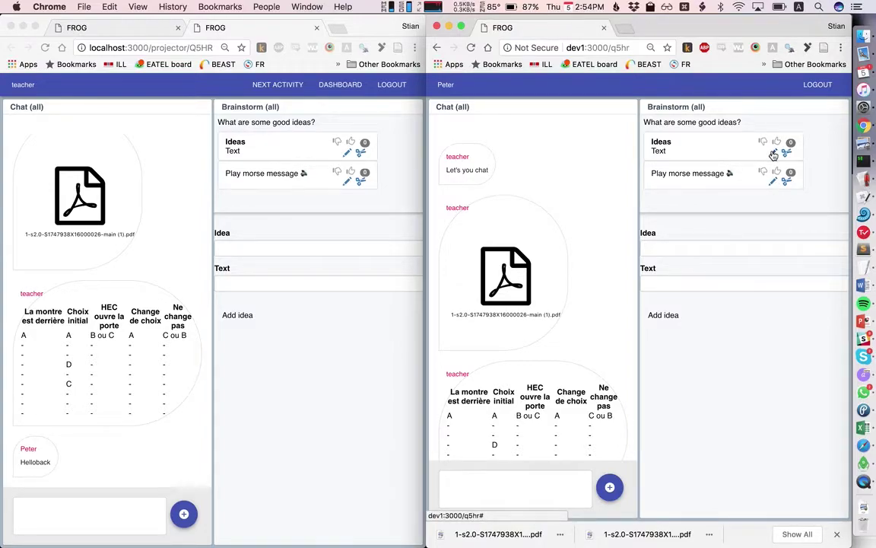
click(774, 155)
click(702, 155)
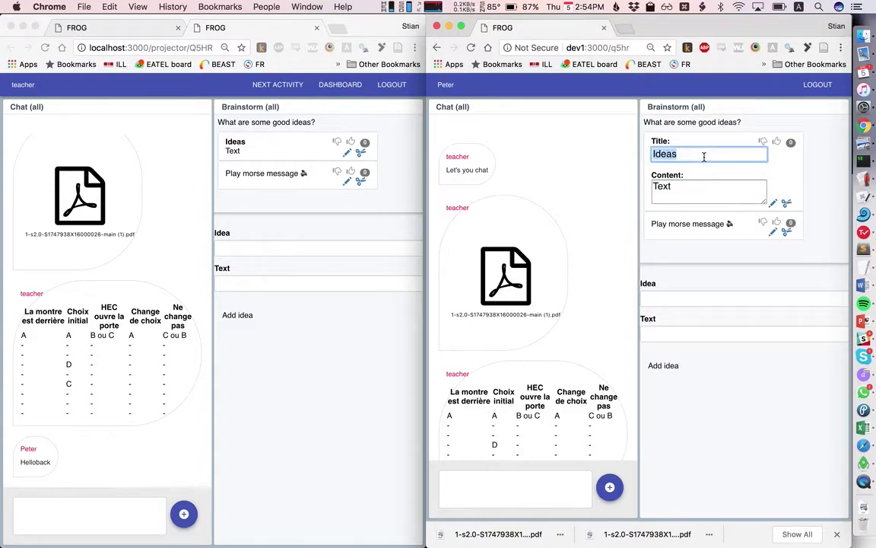
text(and more ideas)
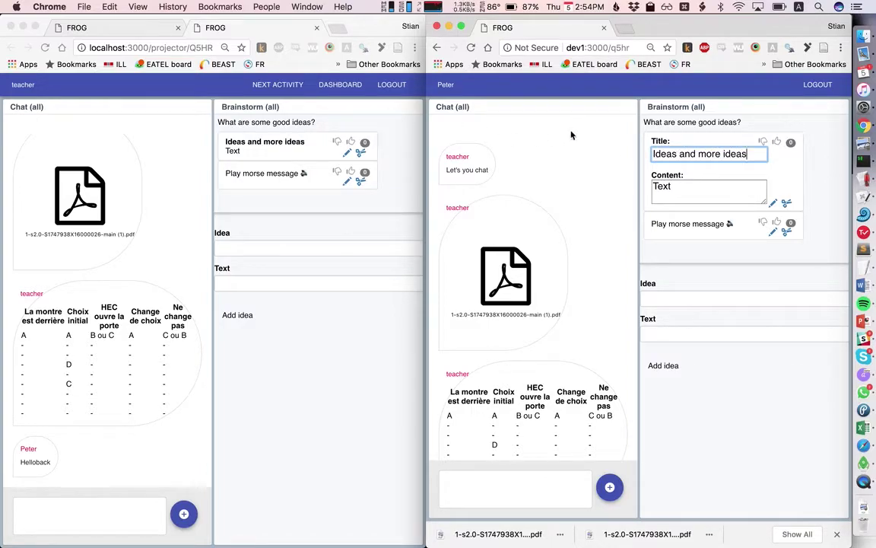
click(773, 203)
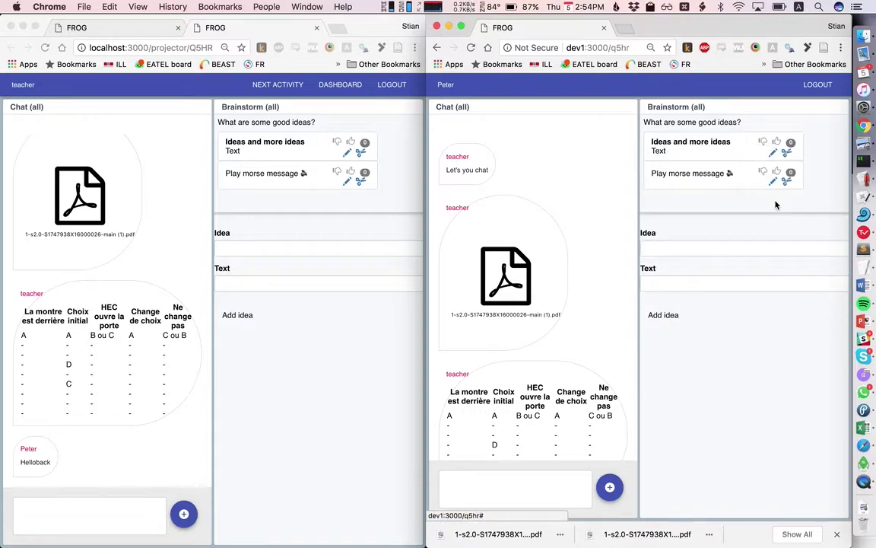
Enlarge the teacher's projector window to full size and advance the session to the next activity
scroll(575, 264, down, 5)
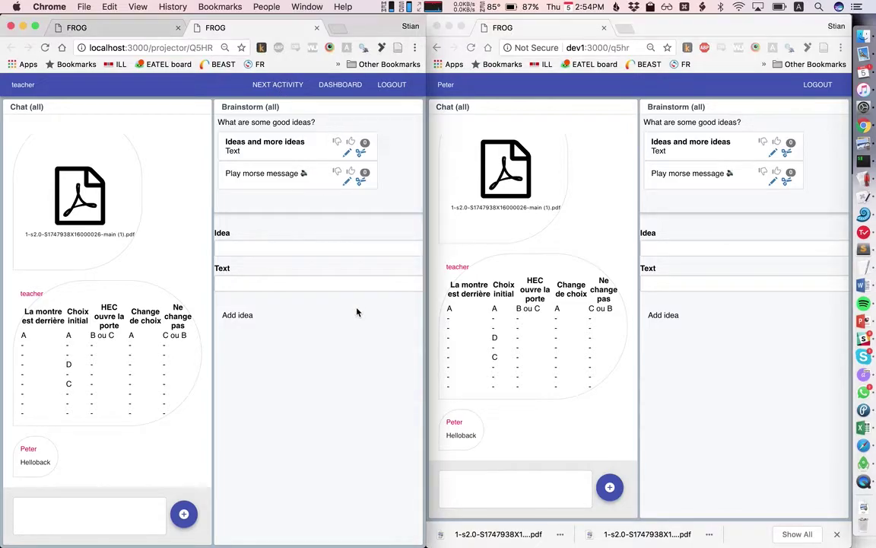
key(super+alt+f)
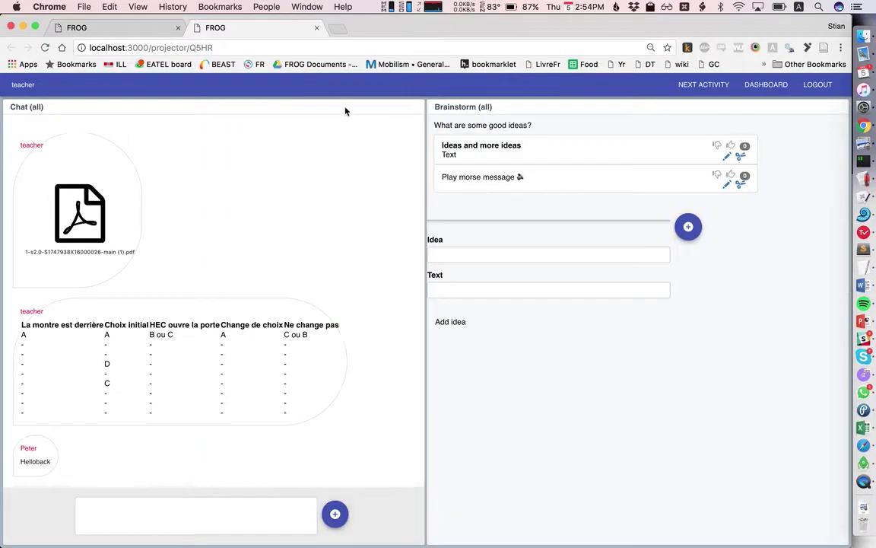
click(722, 85)
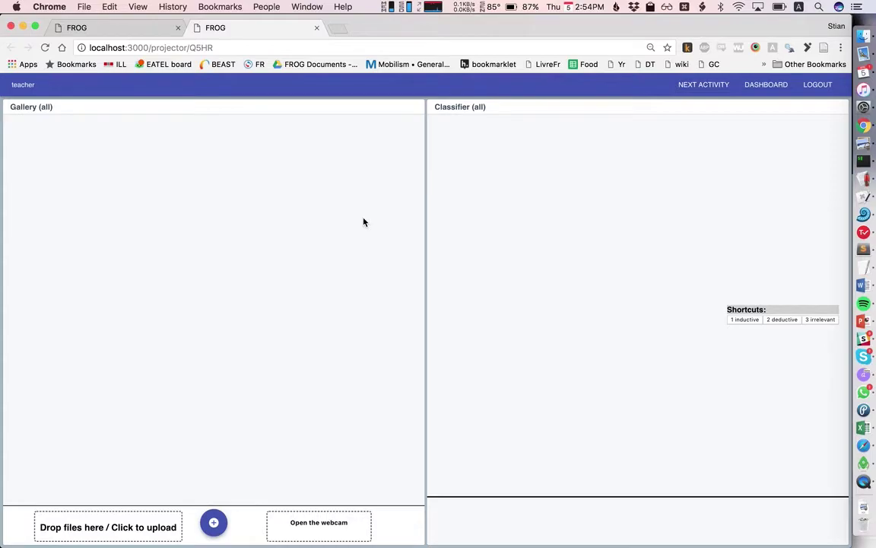
Take a webcam picture for the gallery and open it enlarged in the classifier
click(305, 527)
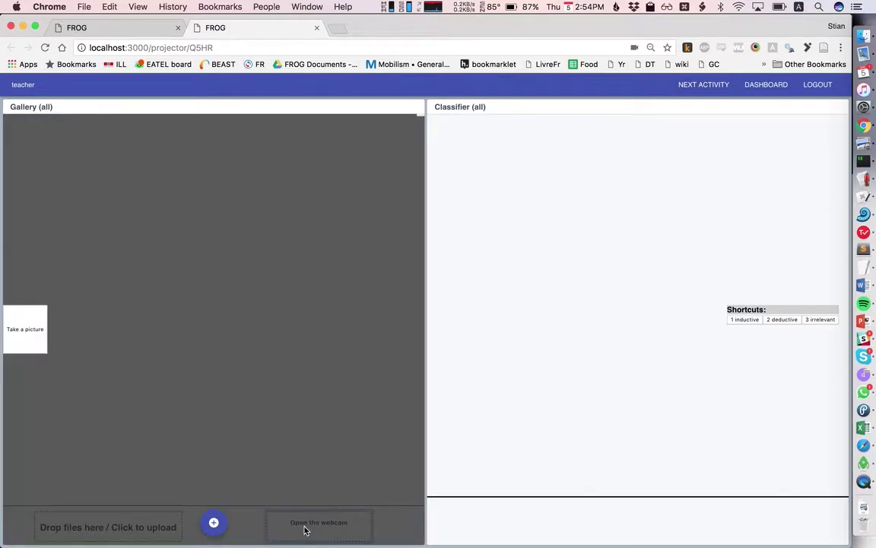
click(28, 339)
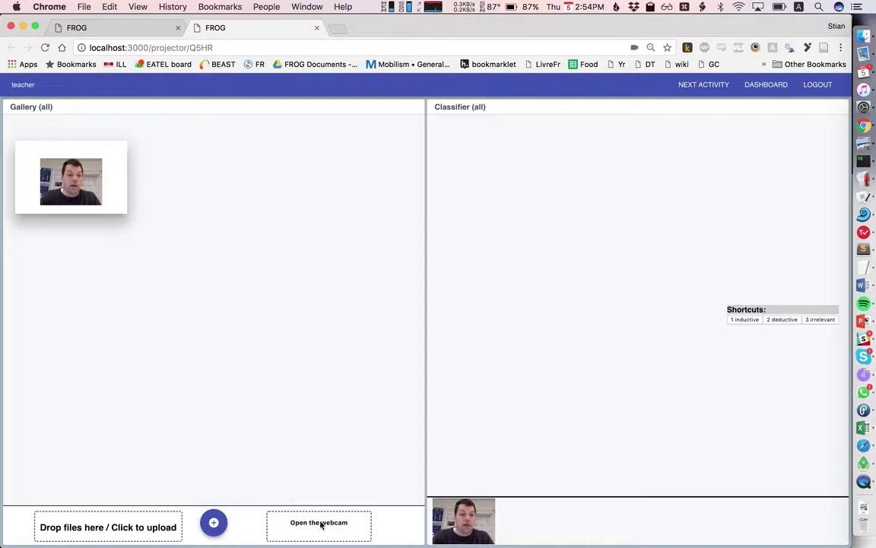
click(475, 531)
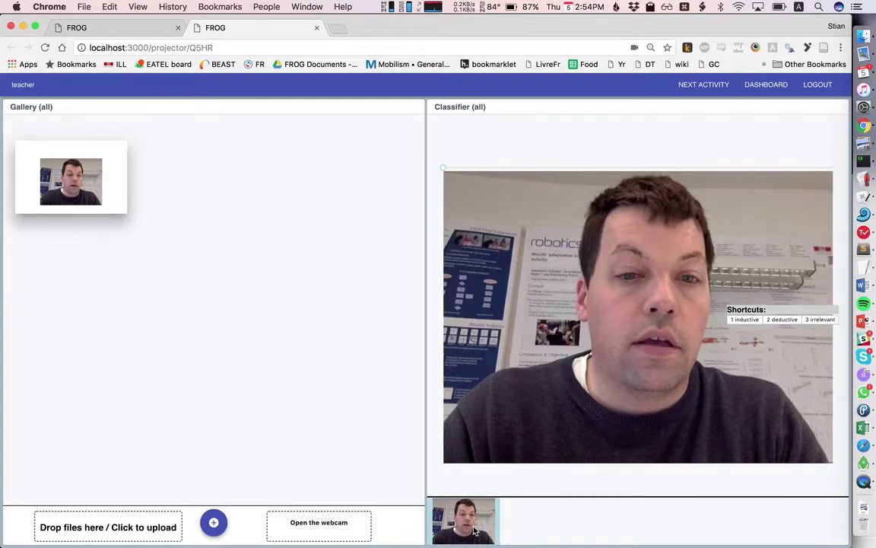
Classify the webcam picture as inductive and add a gallery idea titled "This is my idea" with the text "It's quite good"
key(1)
click(213, 522)
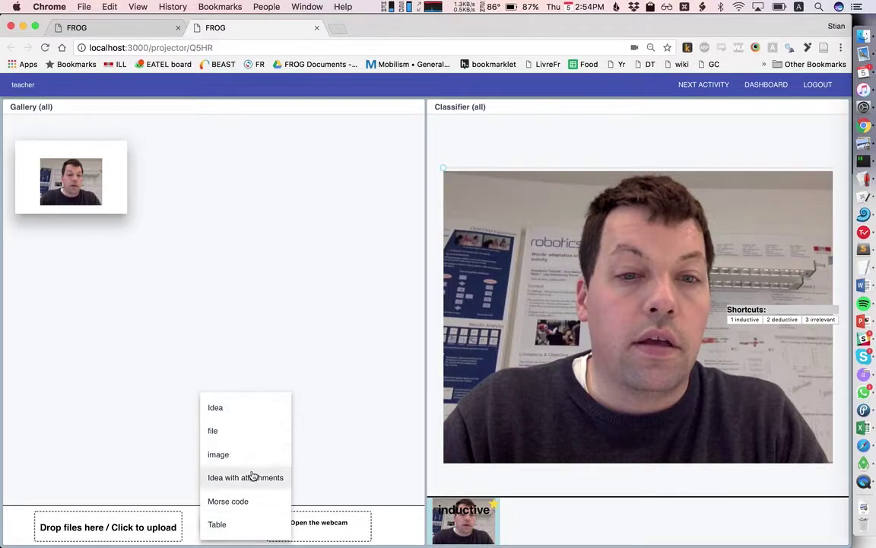
click(271, 420)
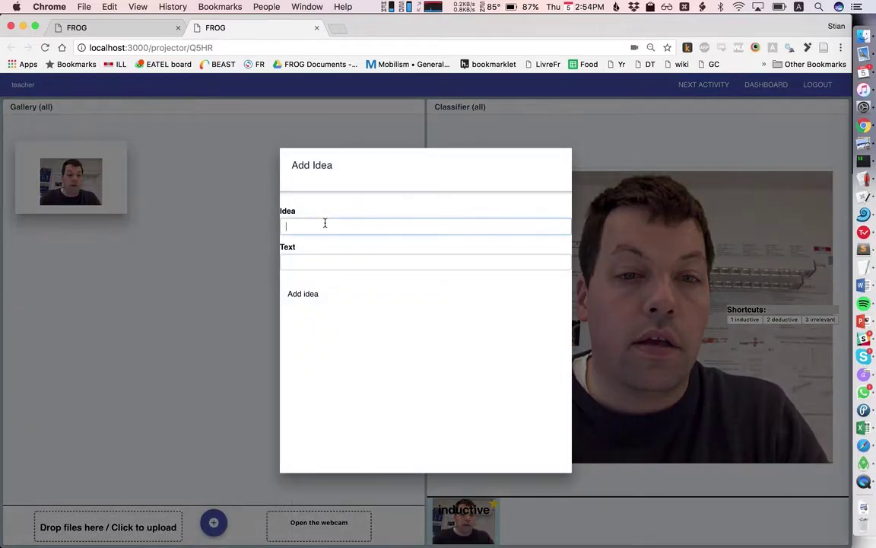
text(This is my idea)
key(Tab)
text(It's quite good)
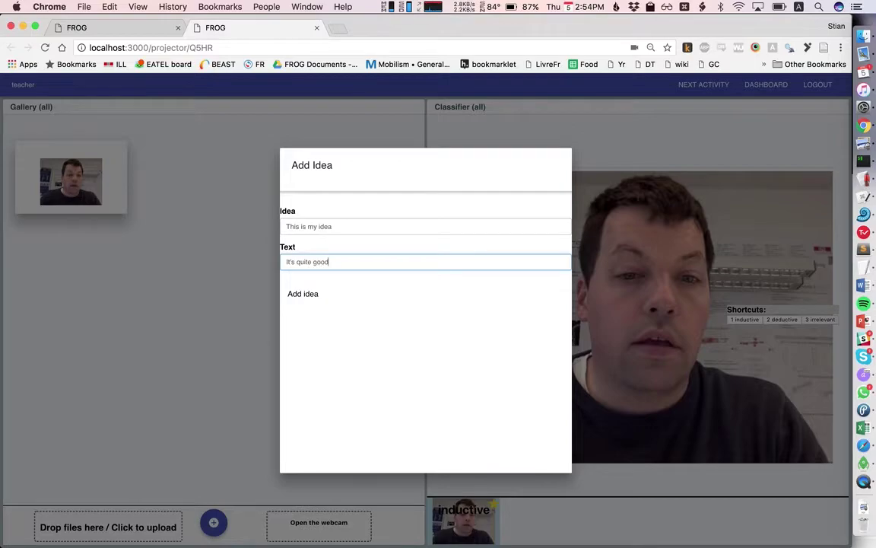
click(296, 291)
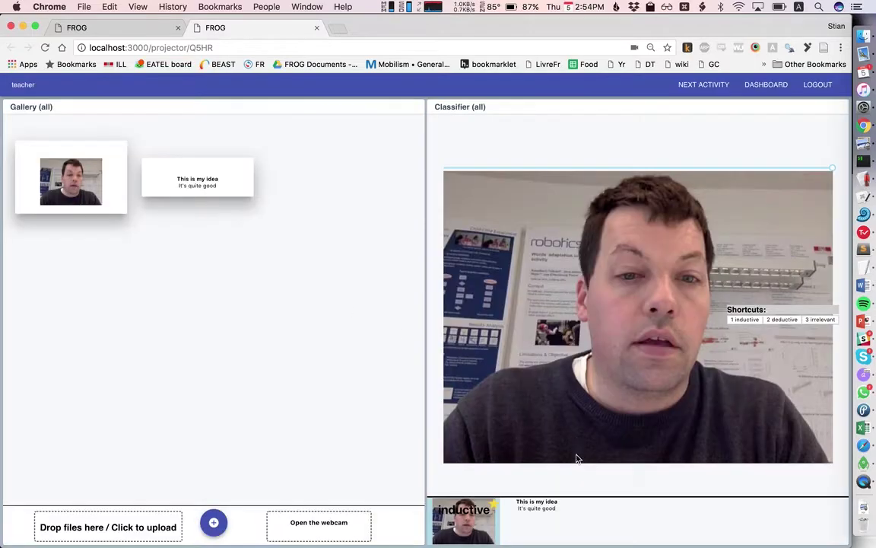
click(551, 509)
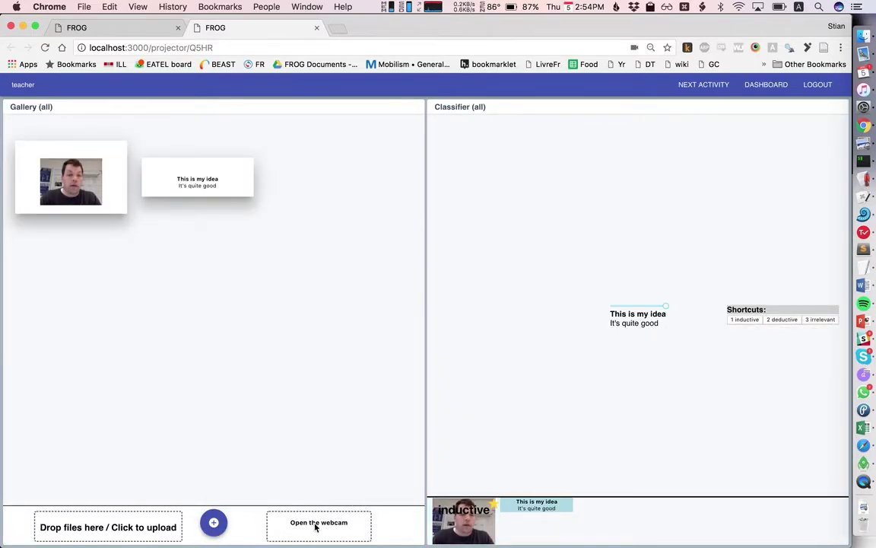
Start a new idea with attachments in the gallery, titled "An idea" with the content "Withattachments"
click(213, 523)
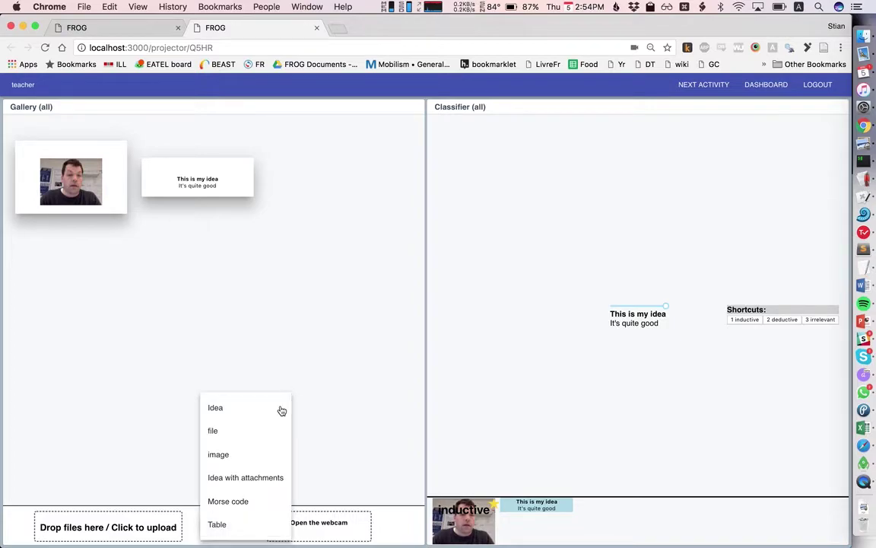
click(255, 477)
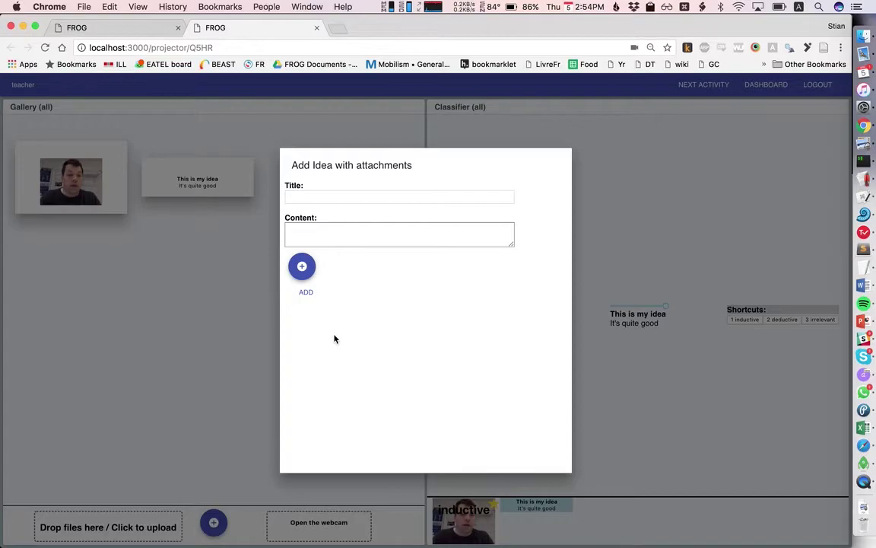
click(346, 195)
text(An idea)
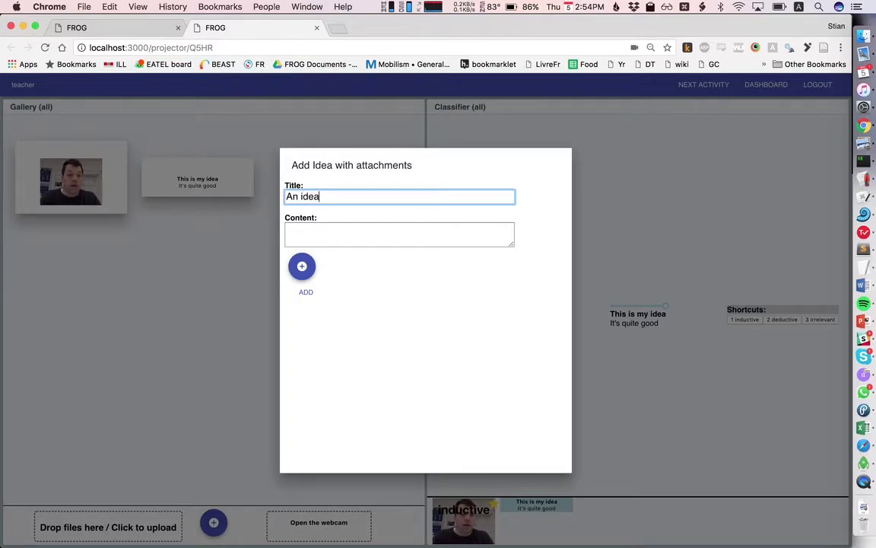
key(Tab)
text(Withatt)
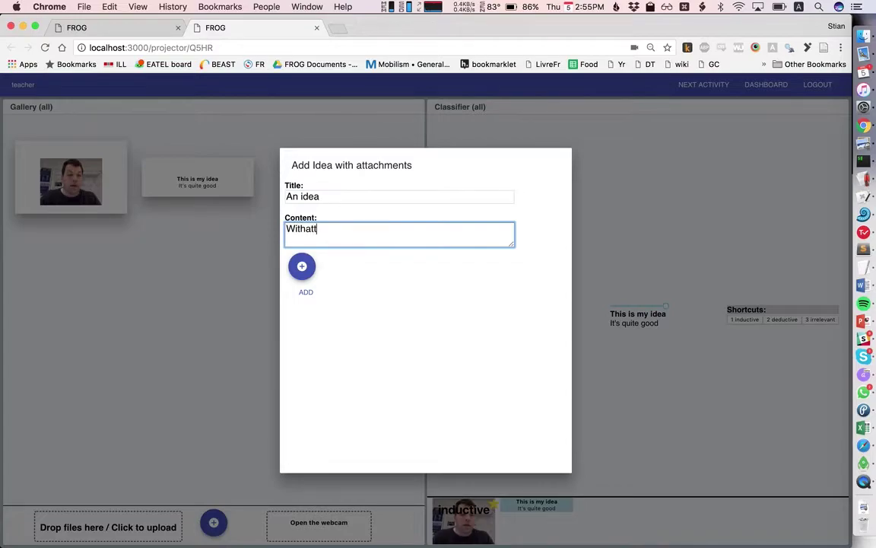
text(achments)
Attach a new webcam picture to the idea as an image item
click(302, 267)
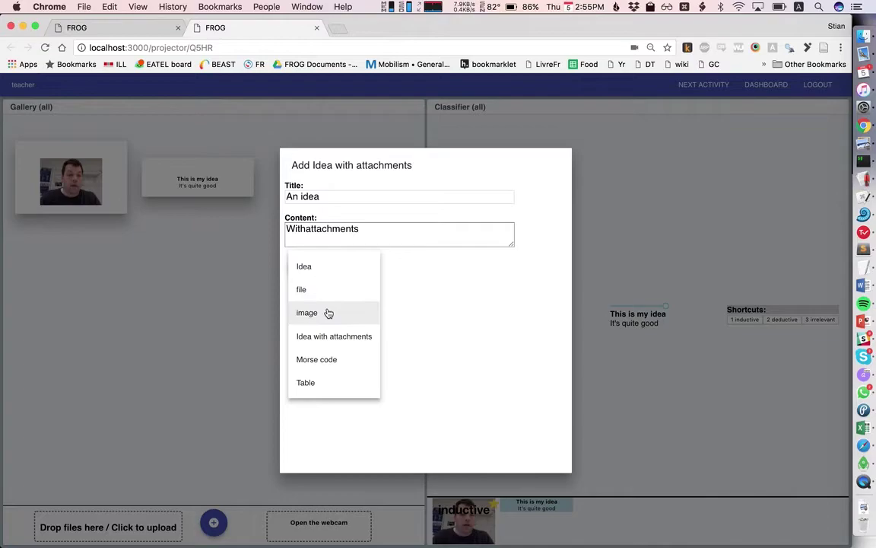
click(328, 312)
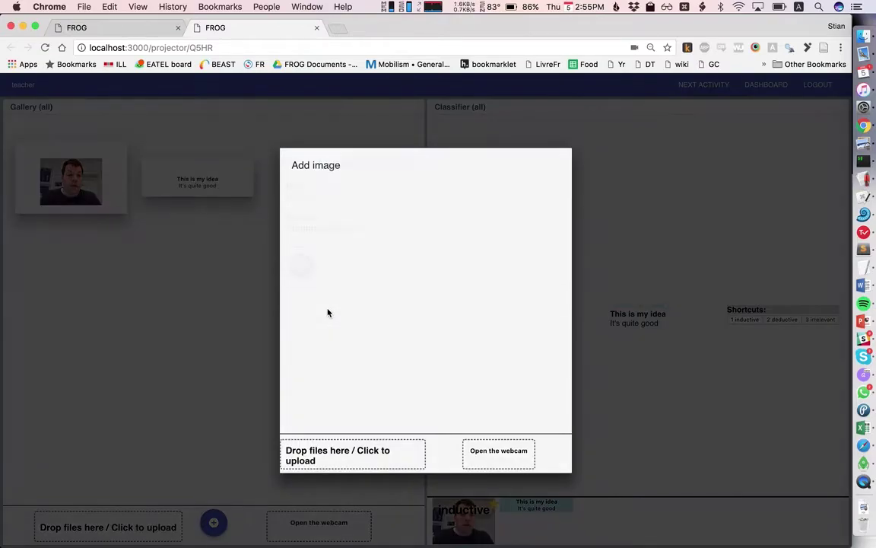
click(487, 453)
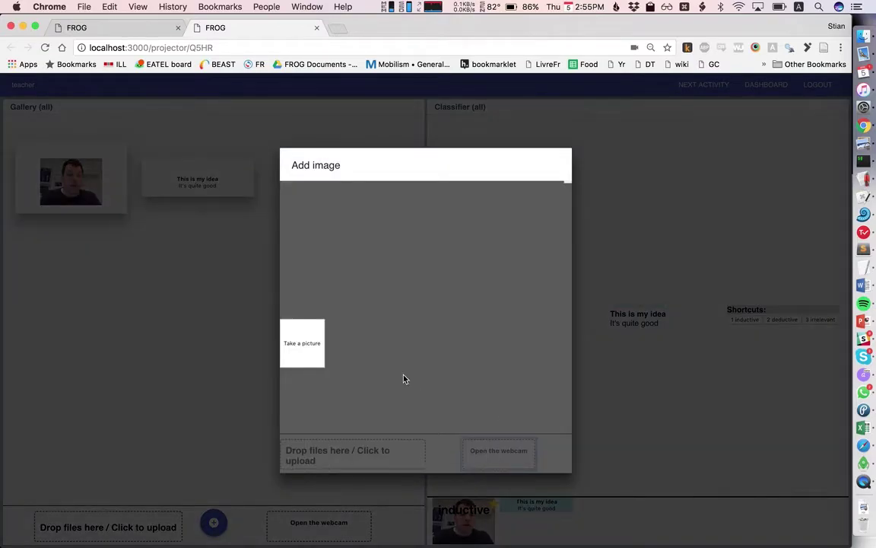
click(308, 344)
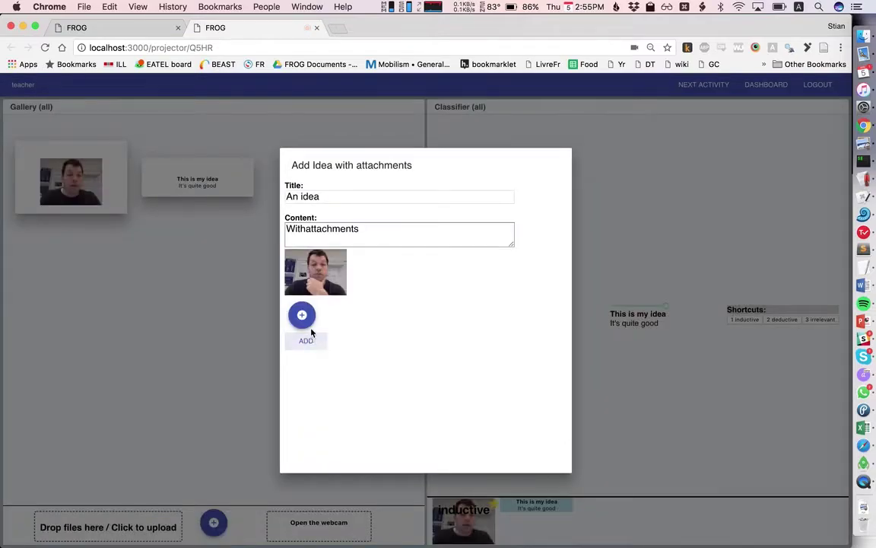
Attach the PDF file 1-s2.0-S1747938X16000026-main (2) (2).pdf to the idea as a file item
click(302, 315)
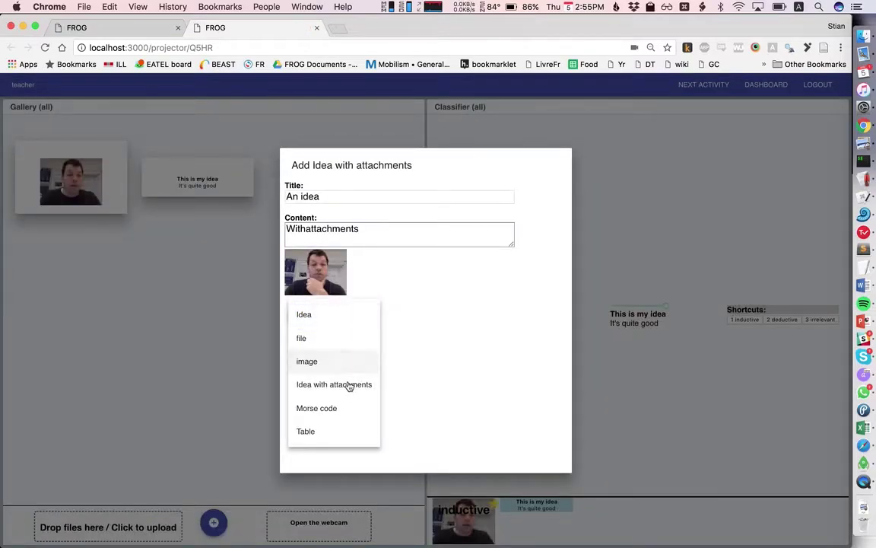
click(362, 350)
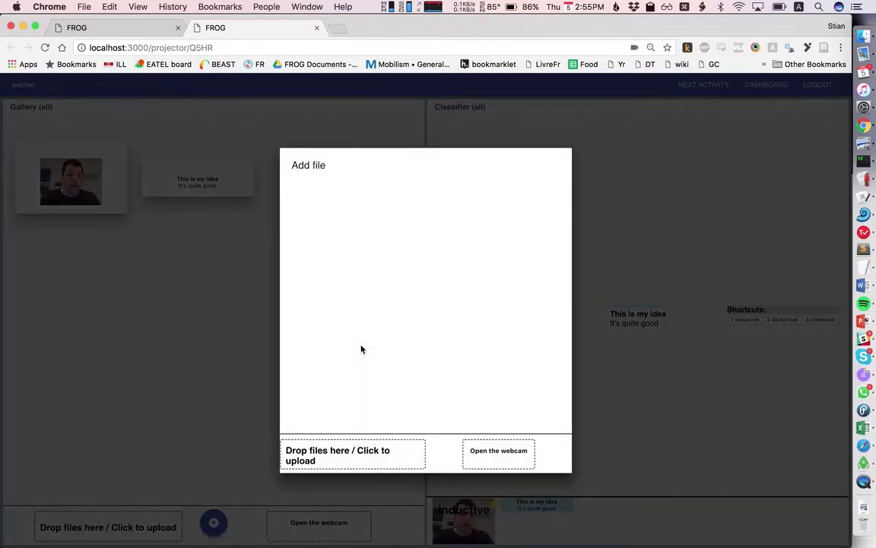
click(354, 450)
key(Return)
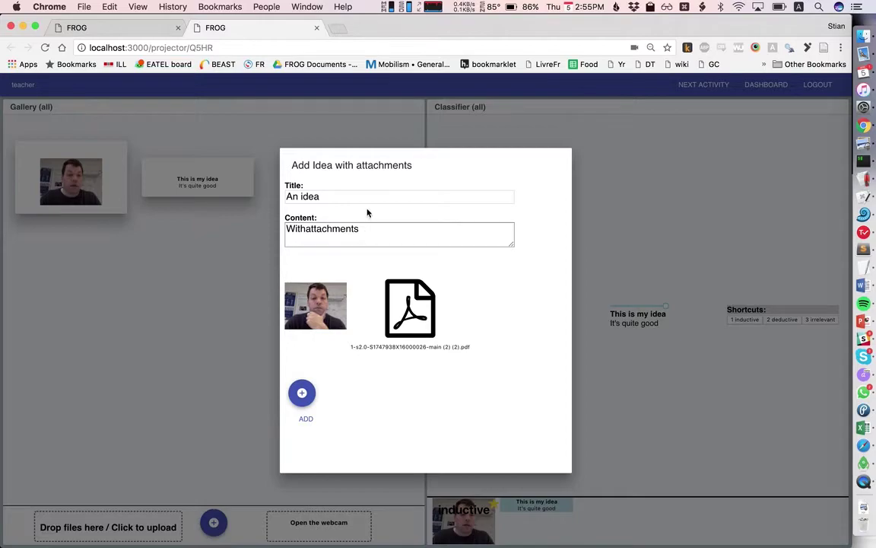
Extend the idea's title to "An idea is worth a thousand words" and add the idea to the gallery
triple_click(370, 200)
key(Right)
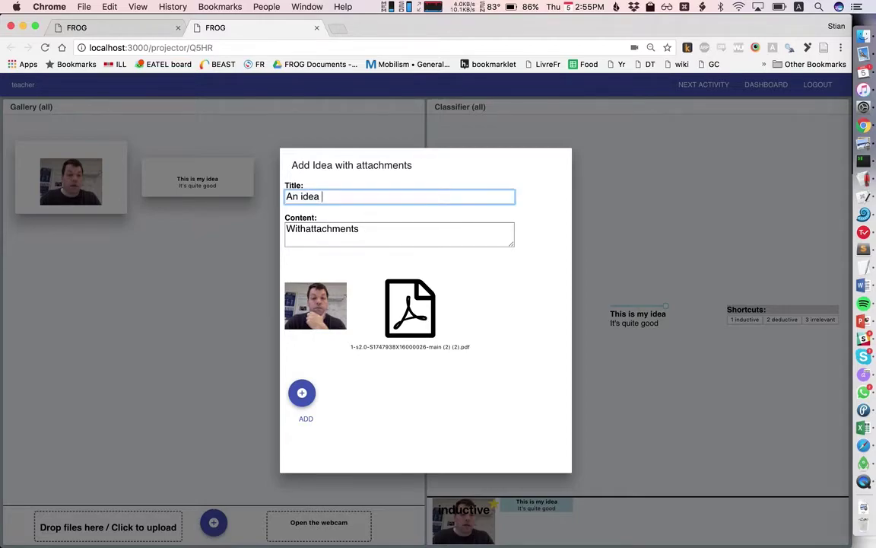
text(is worth a thousan)
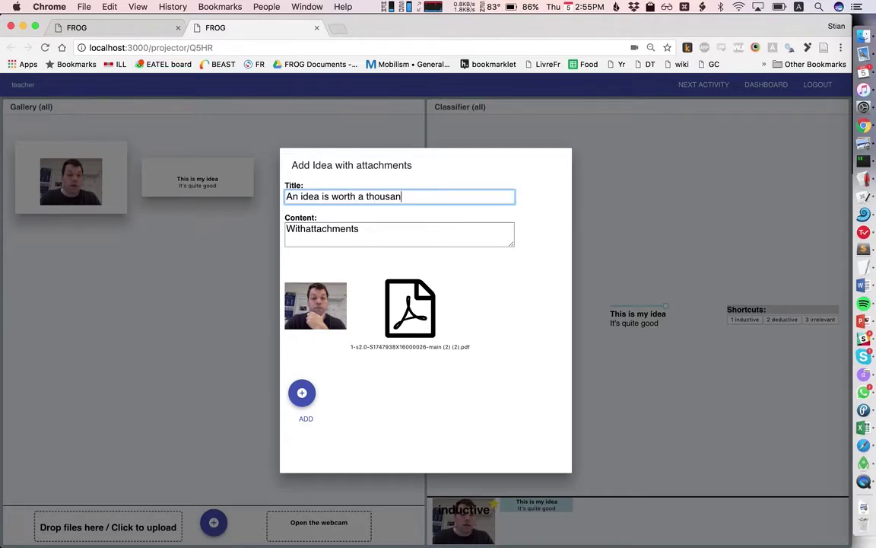
text(d words)
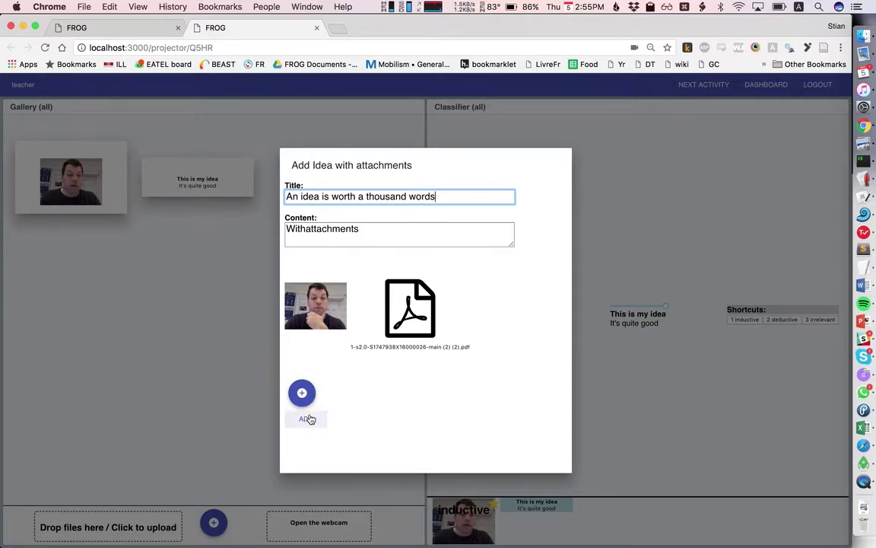
click(308, 419)
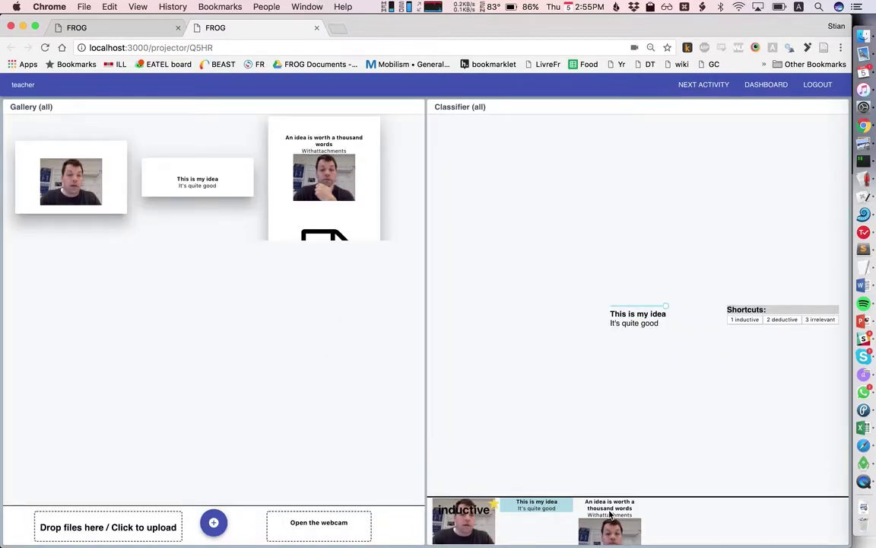
Classify the idea with attachments as irrelevant and advance the session to the next activity
click(610, 516)
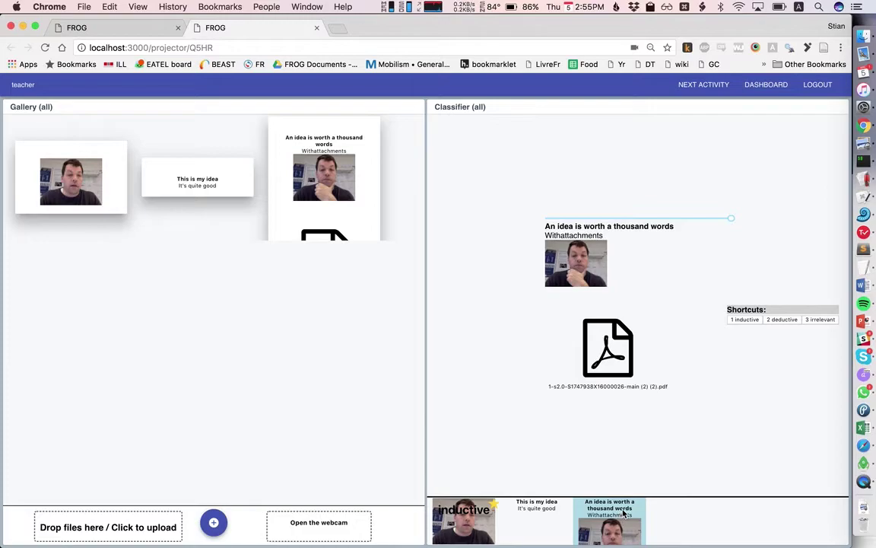
key(3)
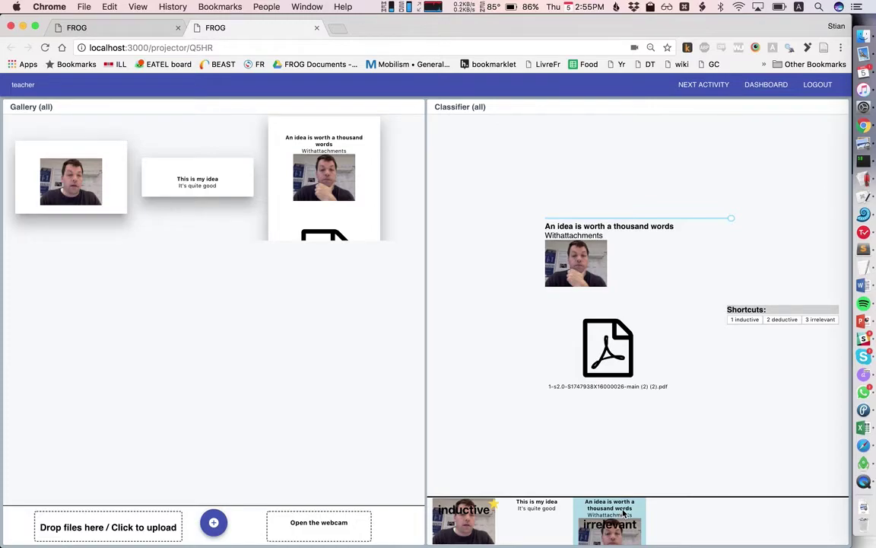
click(706, 92)
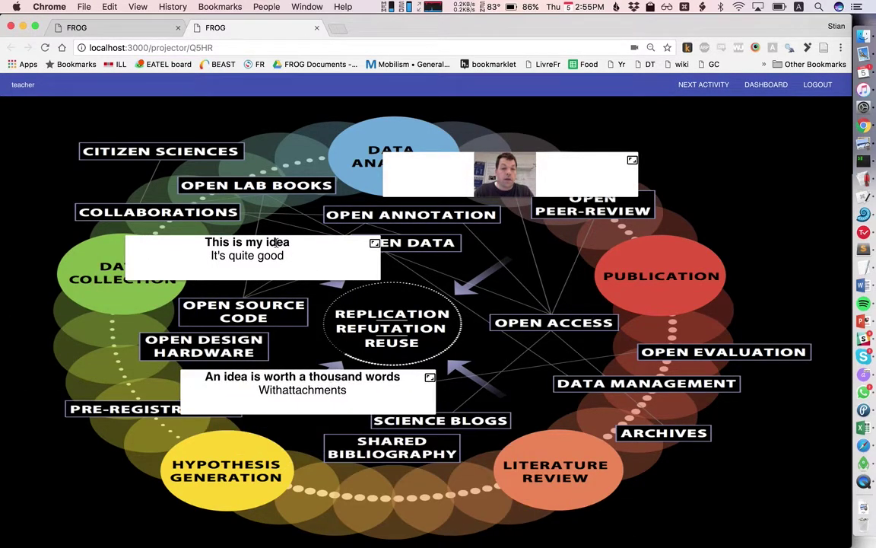
With the projector beside the student's window, move the webcam picture card onto Publication and the "This is my idea" card below Data Analysis
drag(270, 248, 240, 264)
key(super+alt+Left)
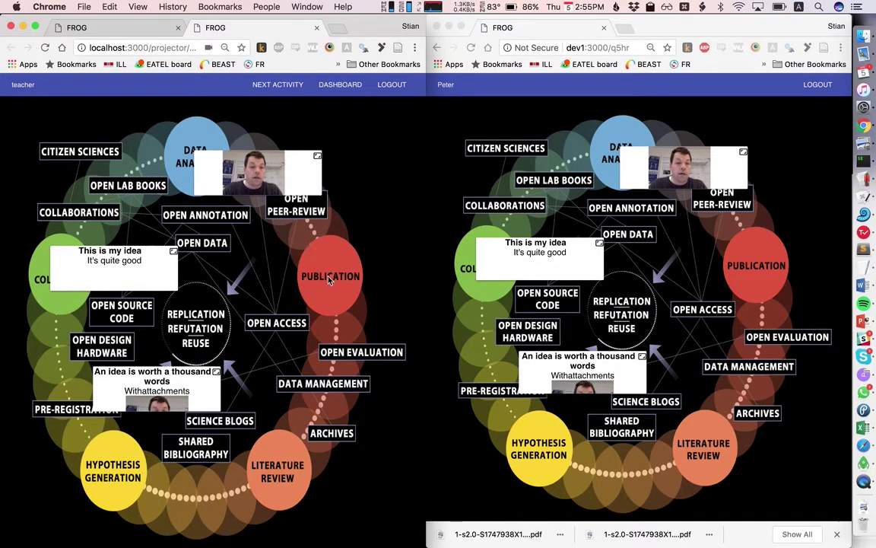
drag(270, 177, 328, 281)
drag(118, 285, 171, 196)
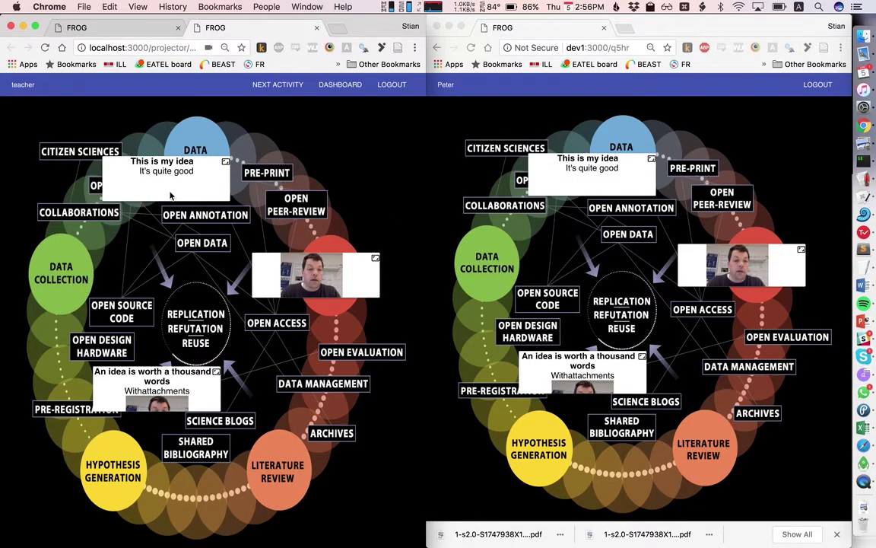
Enlarge the projector window to full size and view the webcam picture card expanded, then close it
key(super+alt+f)
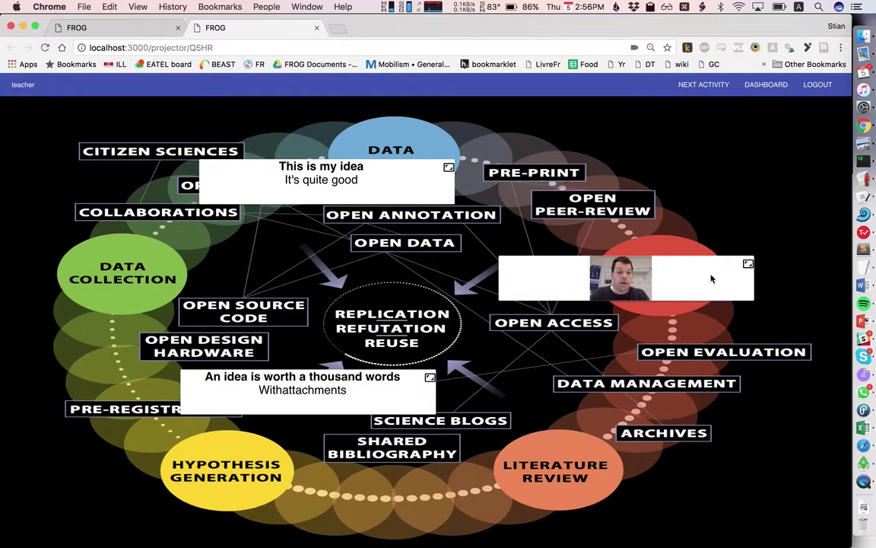
click(749, 265)
click(599, 192)
Switch to the teacher's session view and show the Learning Items dashboard
key(super+alt+Left)
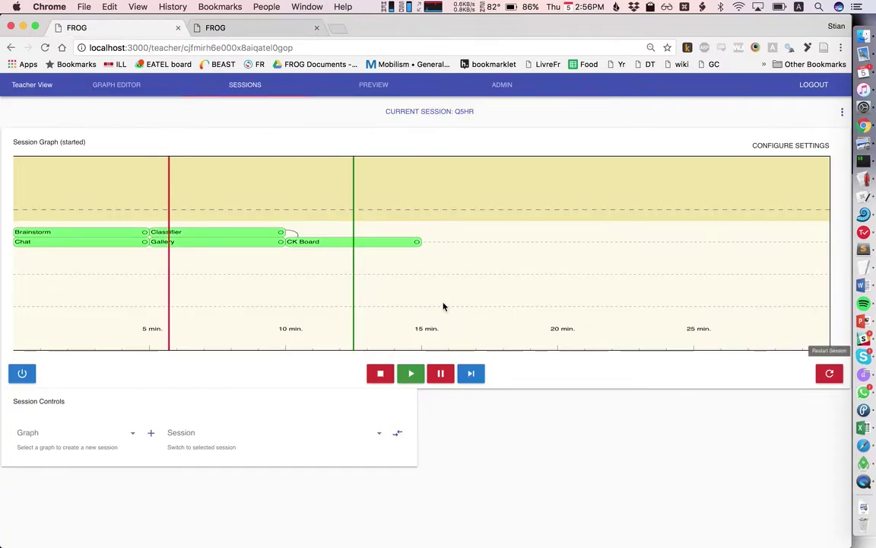
click(840, 114)
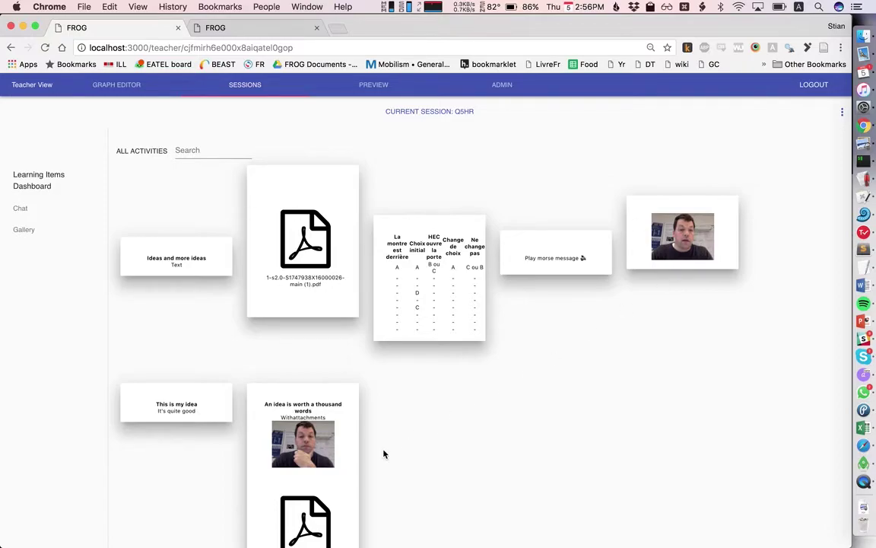
Filter the learning items by the Chat activity, by Brainstorm, and return to all activities
click(158, 153)
click(152, 175)
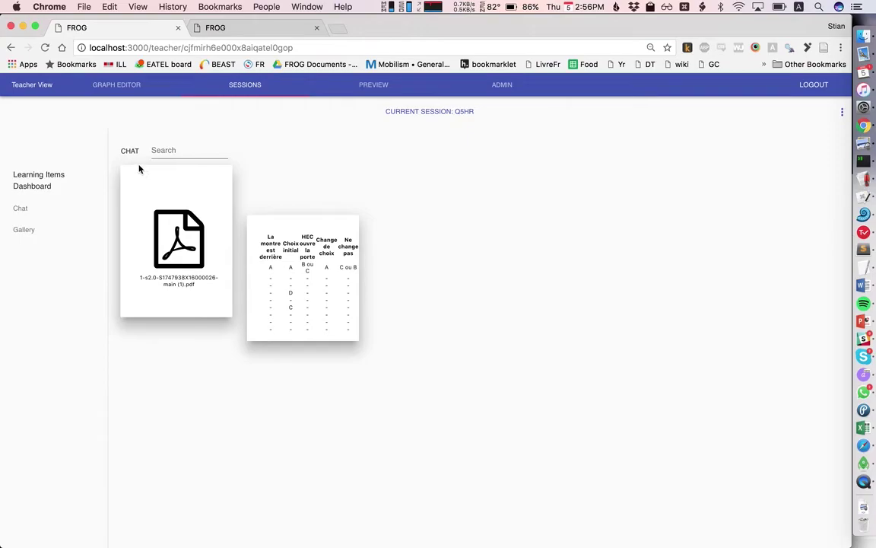
click(131, 152)
click(136, 203)
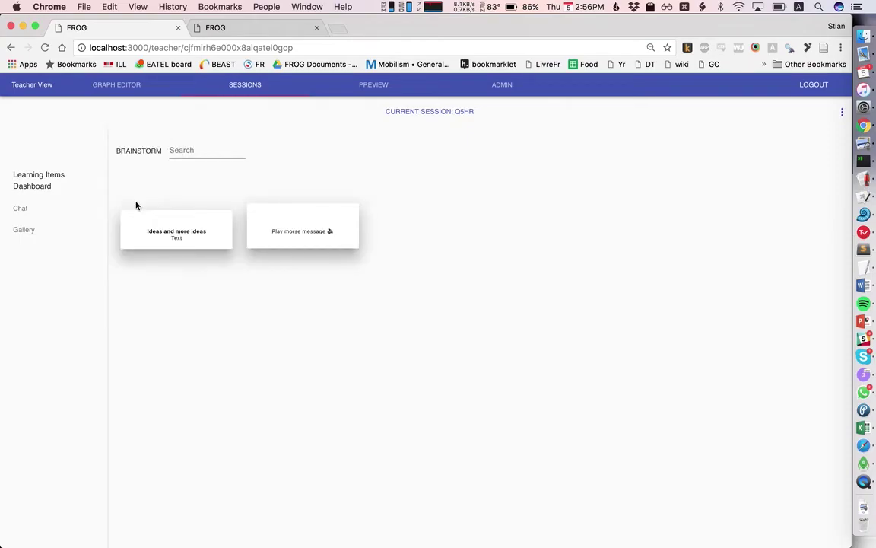
click(140, 156)
click(145, 152)
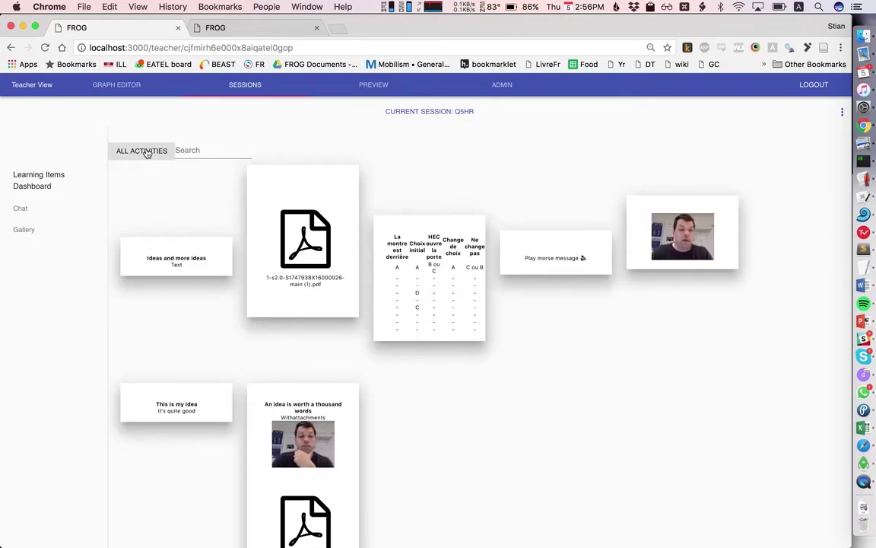
Search the learning items for "ideas" and for "HEC", then clear the search
click(194, 150)
text(ide)
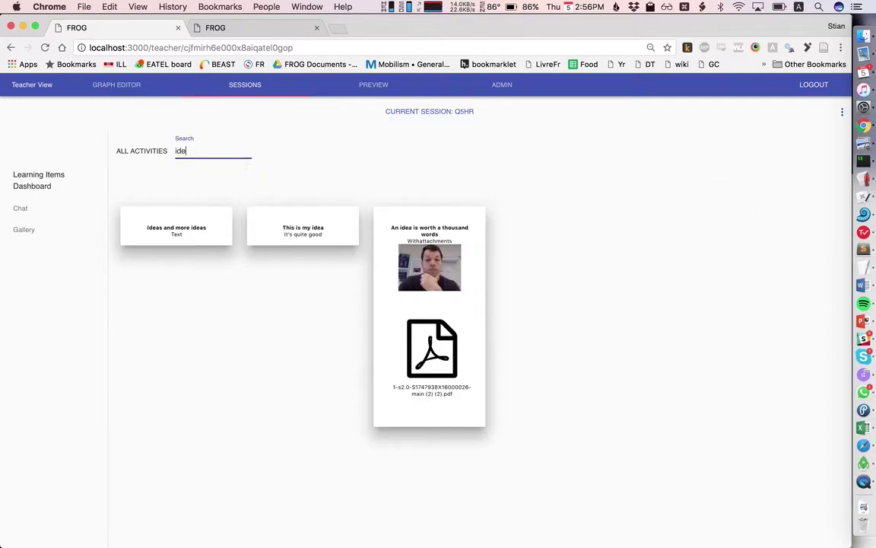
text(as)
key(ctrl+a)
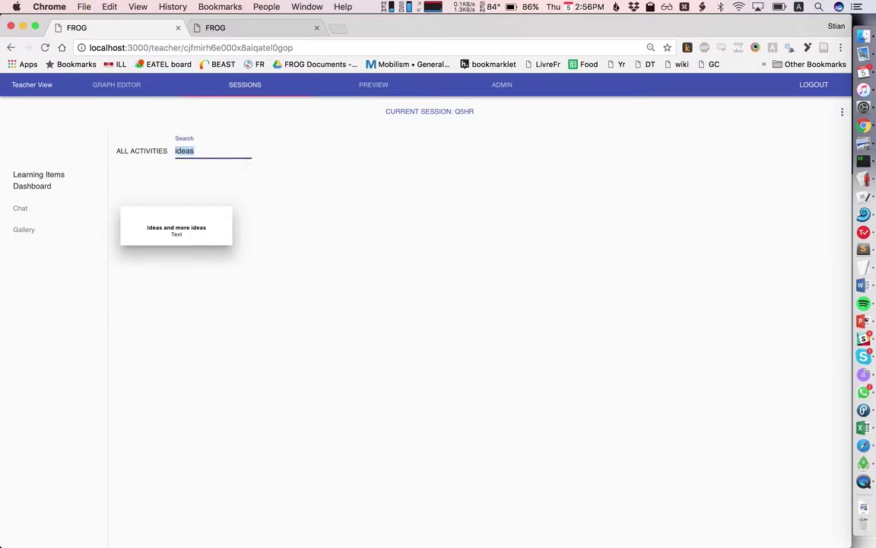
text(HEC)
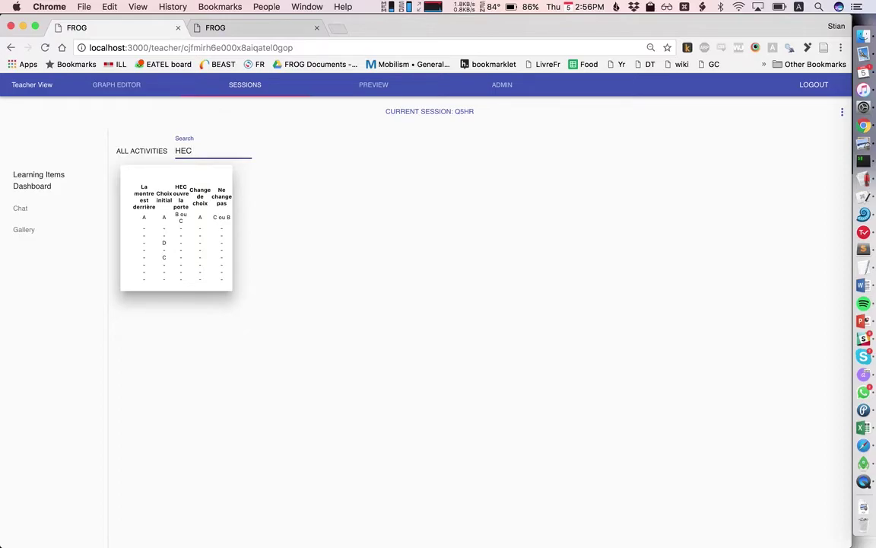
key(BackSpace)
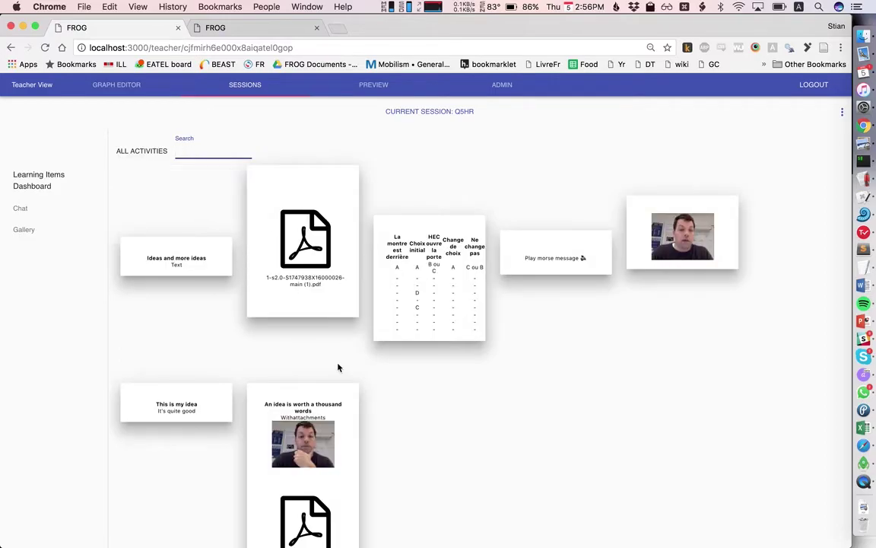
Open the details of the "An idea is worth a thousand words" learning item to examine its type, creator and activity
click(346, 459)
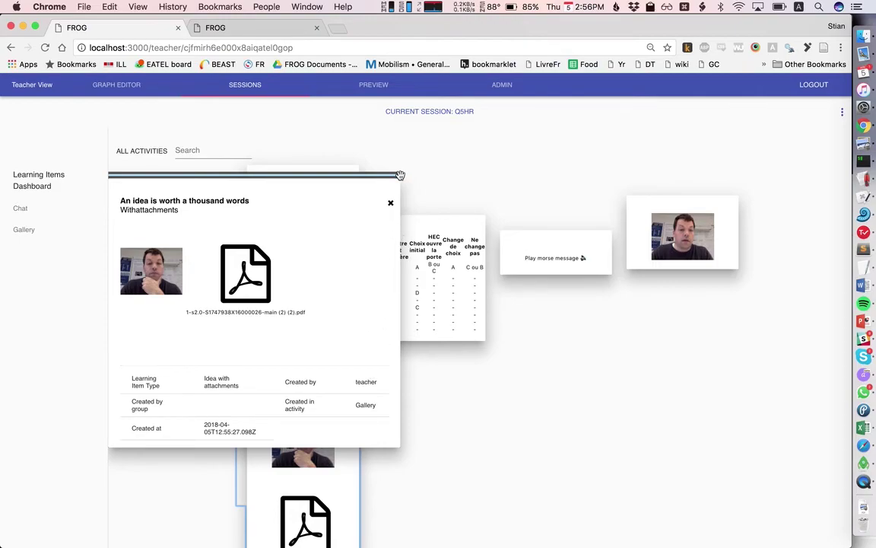
mouse_move(400, 176)
mouse_down()
mouse_move(117, 184)
mouse_move(256, 174)
mouse_move(398, 184)
mouse_up()
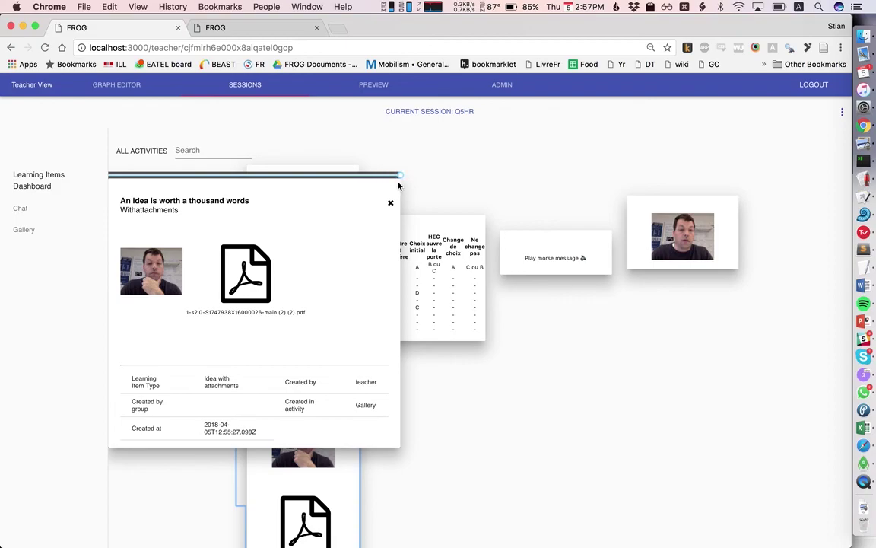